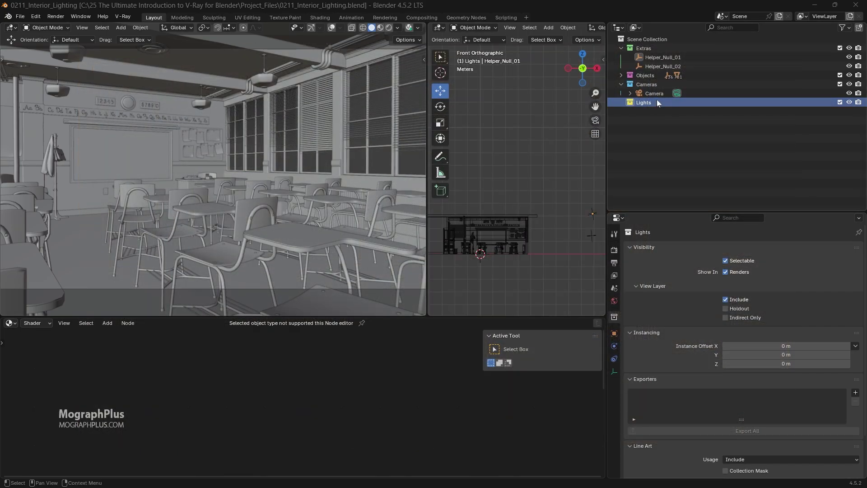
Step: Show the scene camera's Physical Camera settings, down to its Color and Exposure section
click(676, 93)
scroll(654, 295, down, 5)
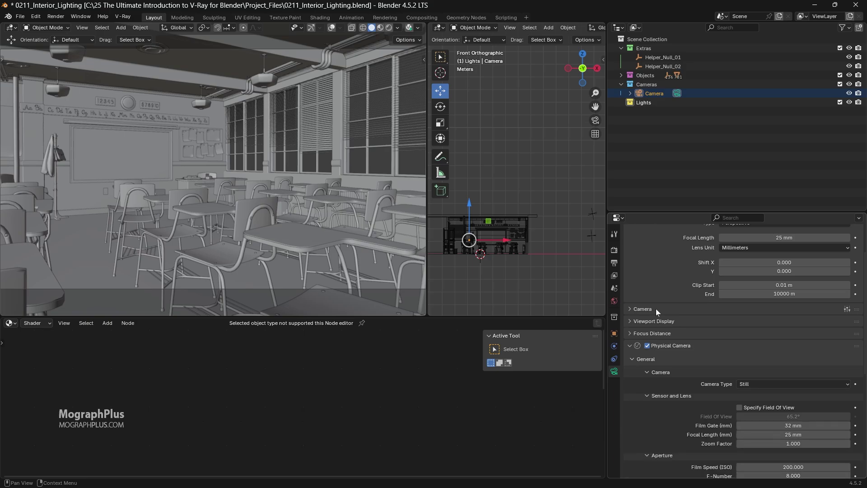
scroll(674, 315, down, 6)
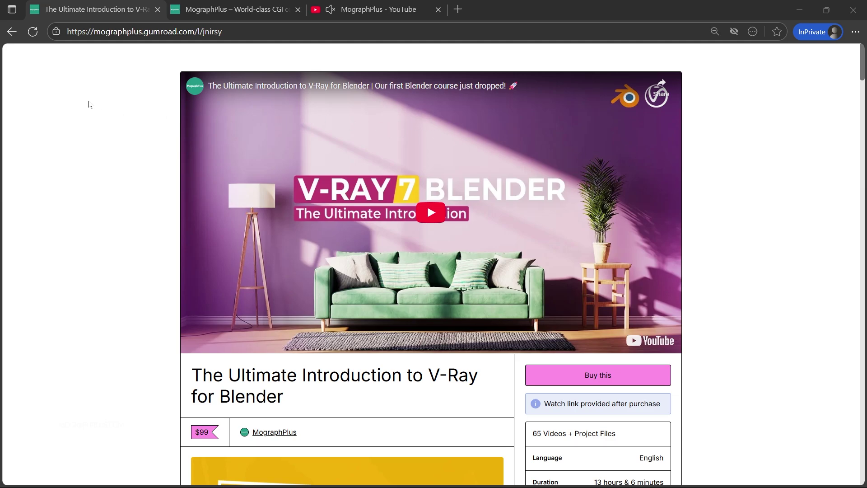
click(358, 5)
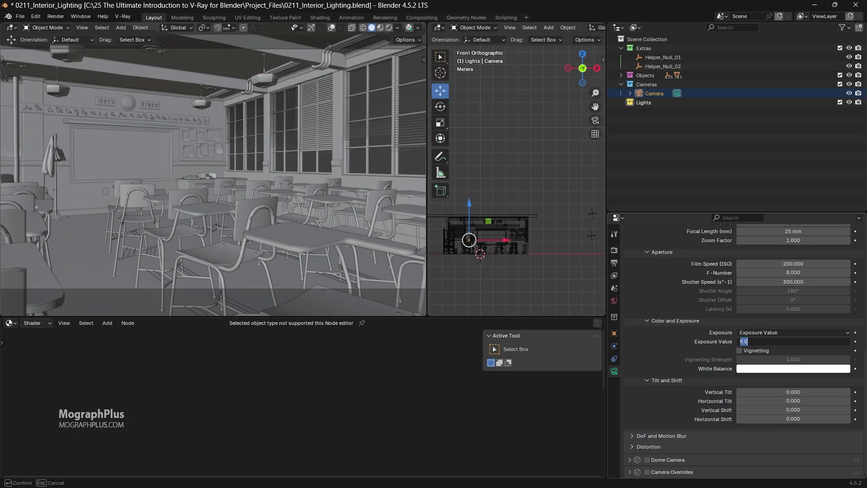
Step: Set the camera's exposure mode to Exposure Value with an exposure value of 9
key(Return)
click(754, 333)
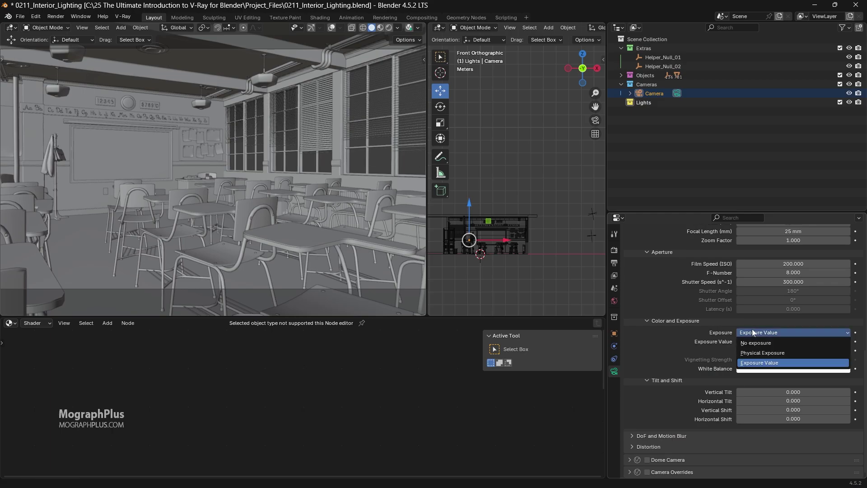
click(762, 363)
double_click(768, 342)
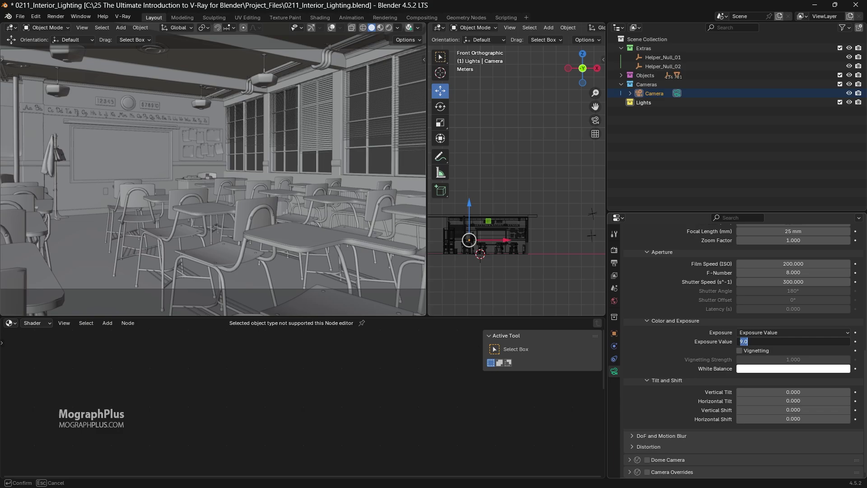
key(Return)
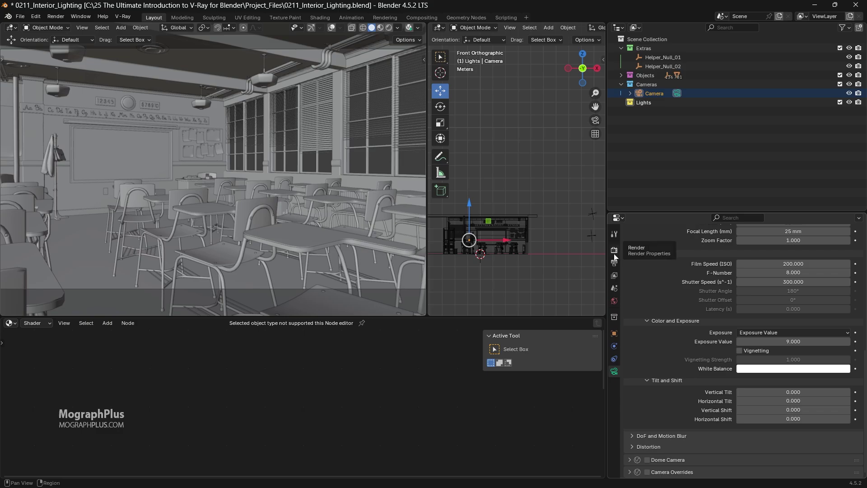
Step: Try Brute force as the render's Global Illumination engine and return it to Light Cache
click(300, 242)
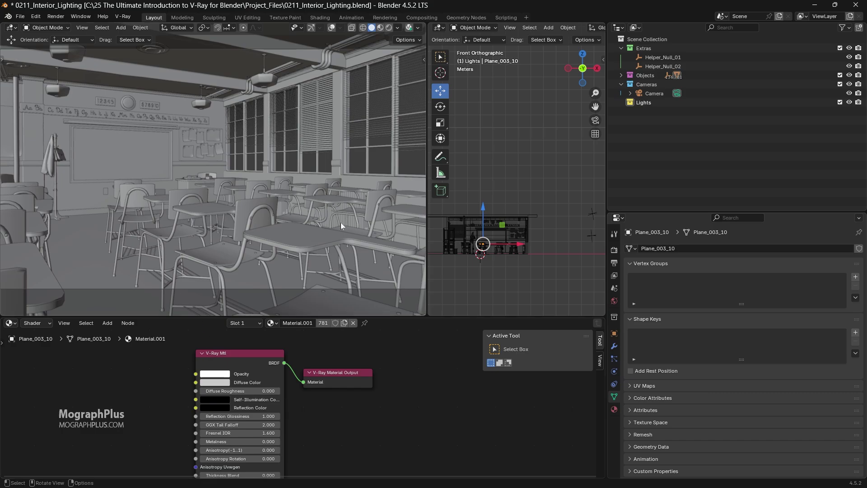
click(614, 252)
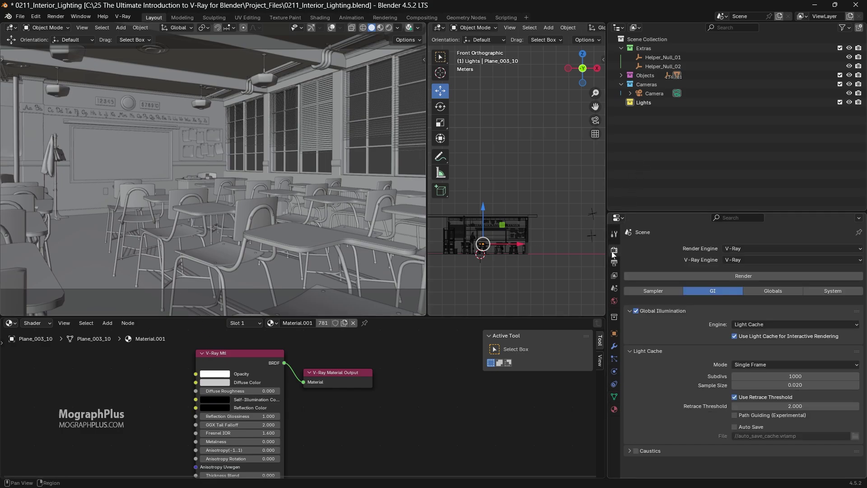
click(785, 325)
click(761, 319)
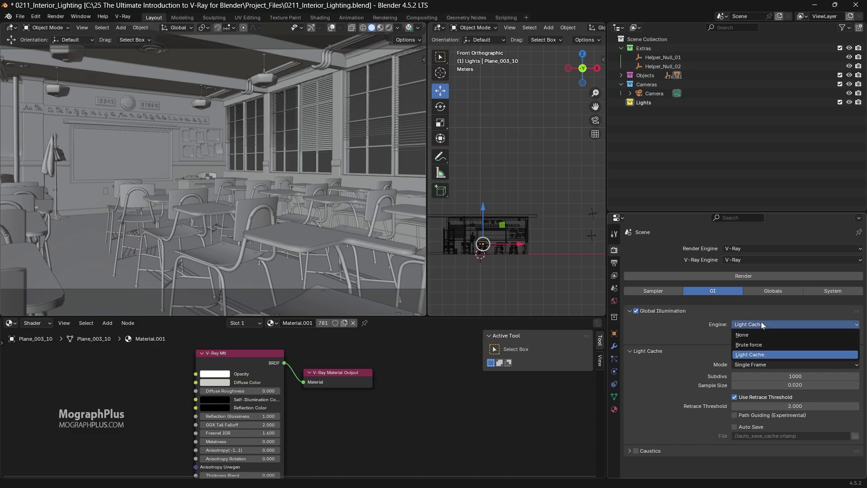
click(760, 343)
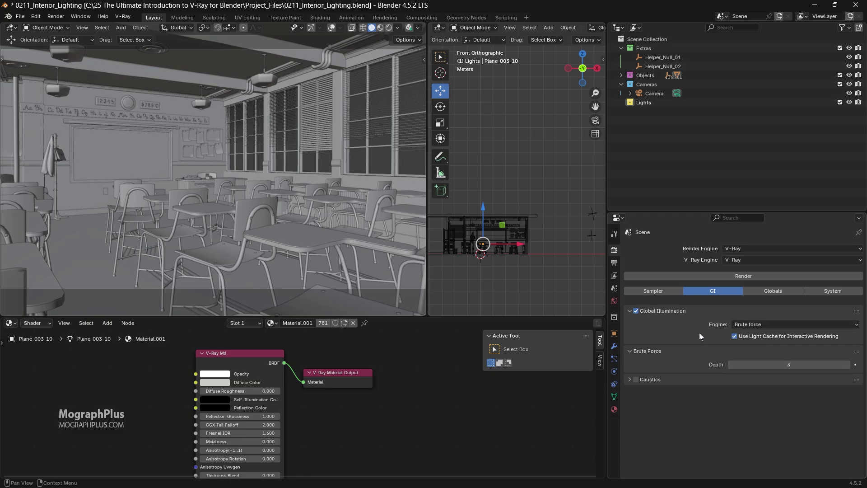
click(748, 324)
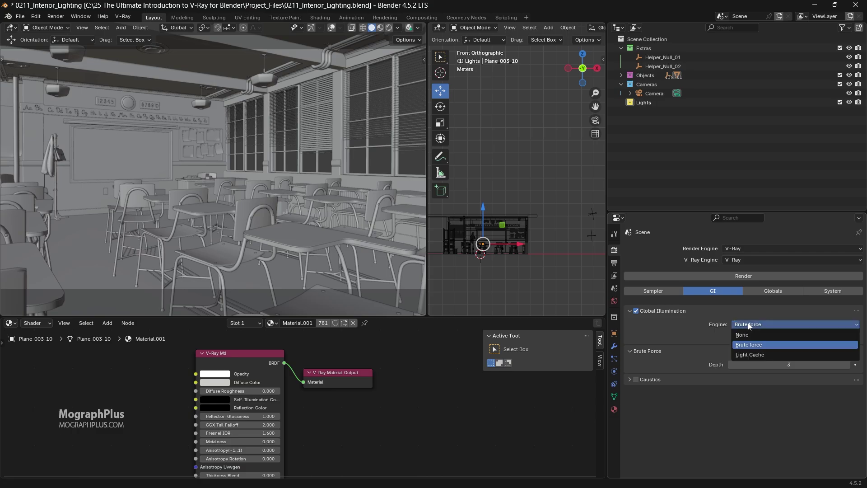
click(747, 355)
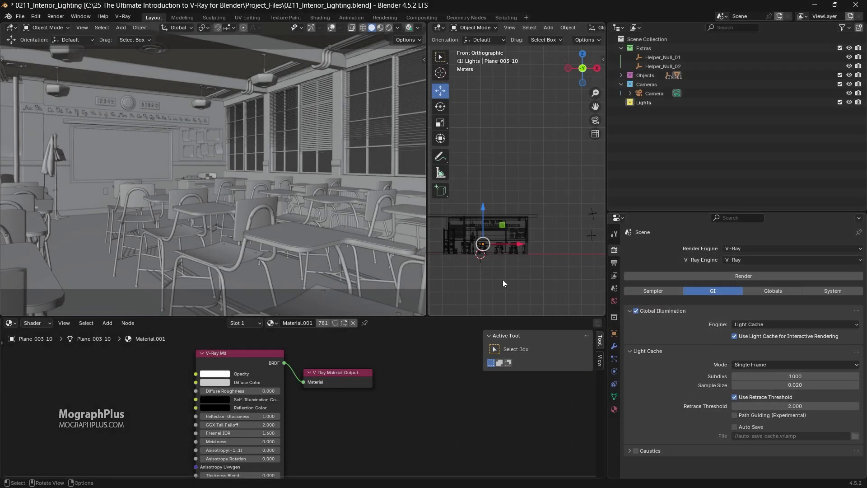
Step: Widen the front viewport, add a V-Ray Dome Light and show the camera view in rendered shading
drag(606, 187, 699, 191)
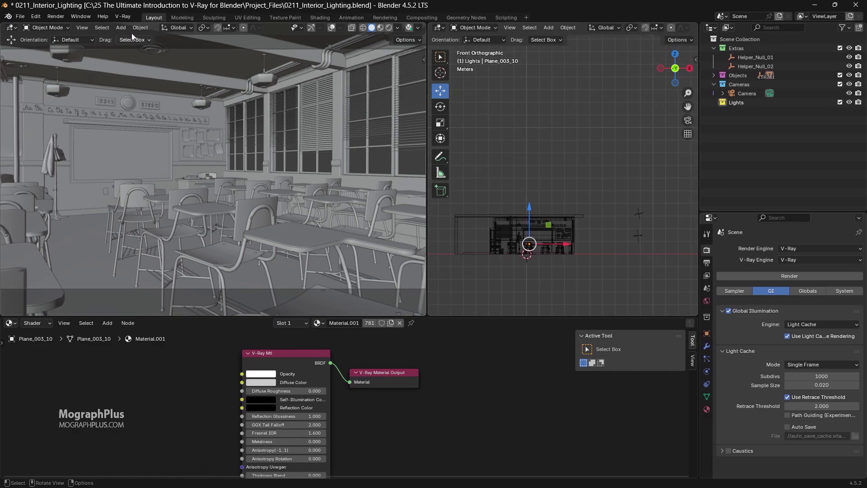
click(123, 16)
mouse_move(170, 100)
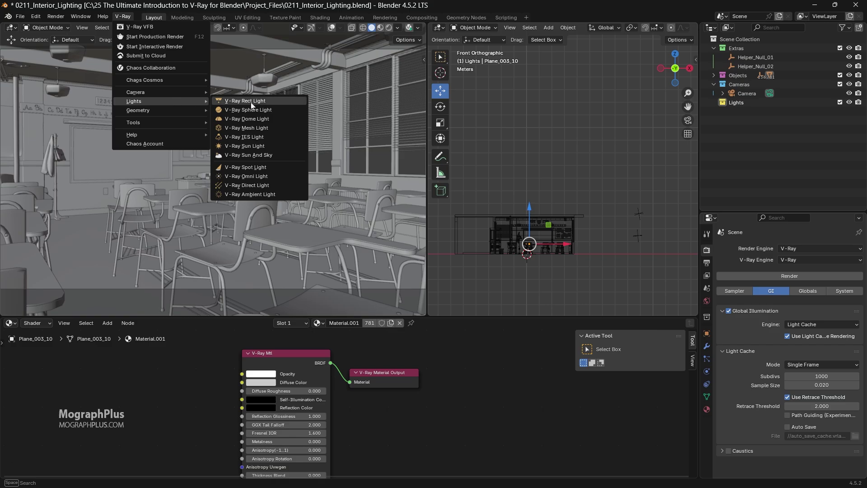
click(273, 118)
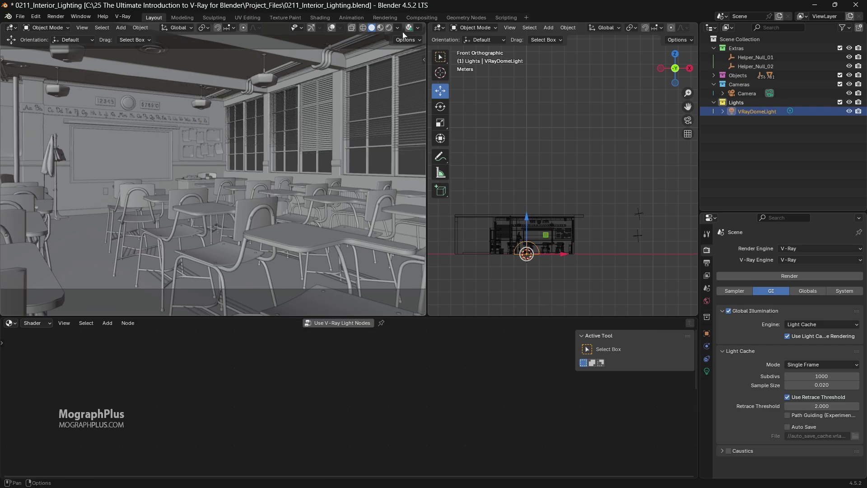
click(389, 28)
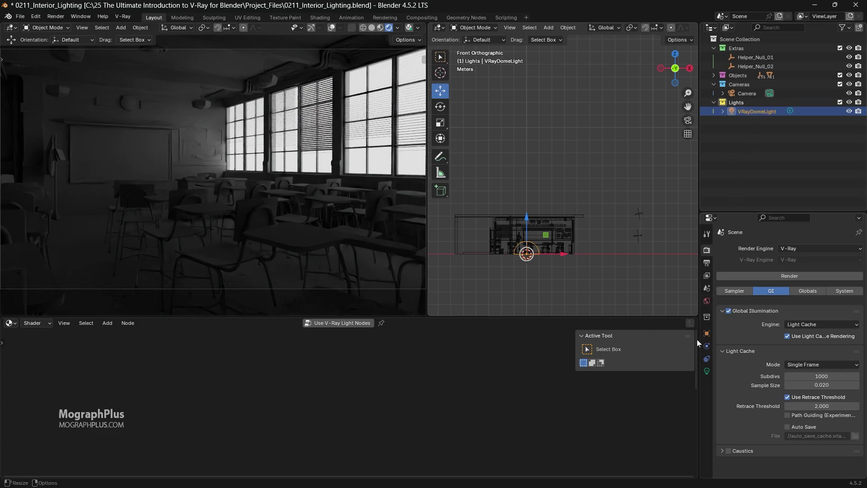
Step: Set the dome light's intensity to 7 and expand its Options settings
click(706, 371)
drag(788, 344, 800, 343)
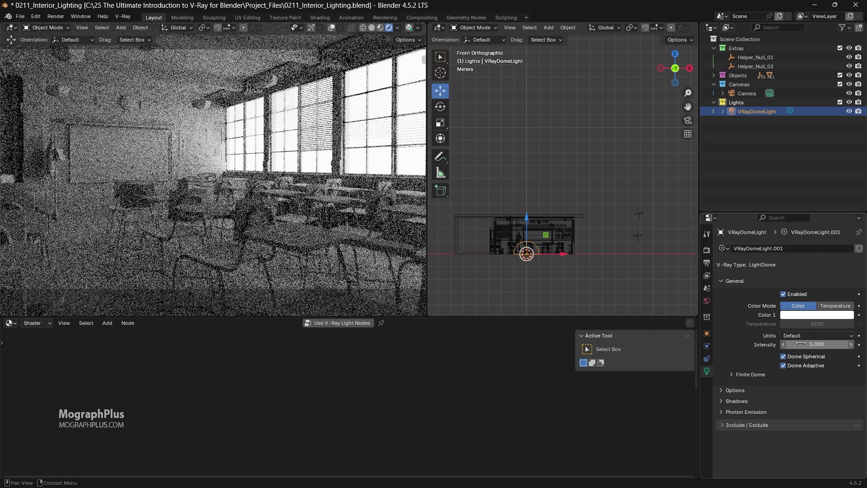
click(800, 344)
text(7)
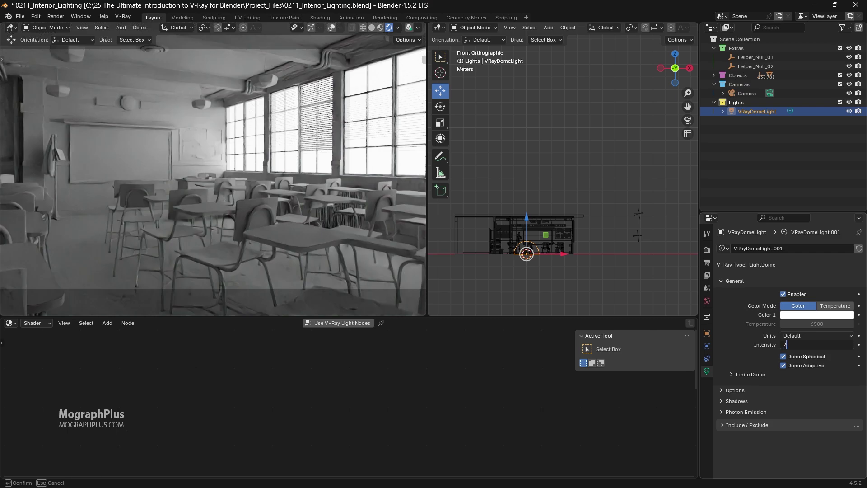
key(Return)
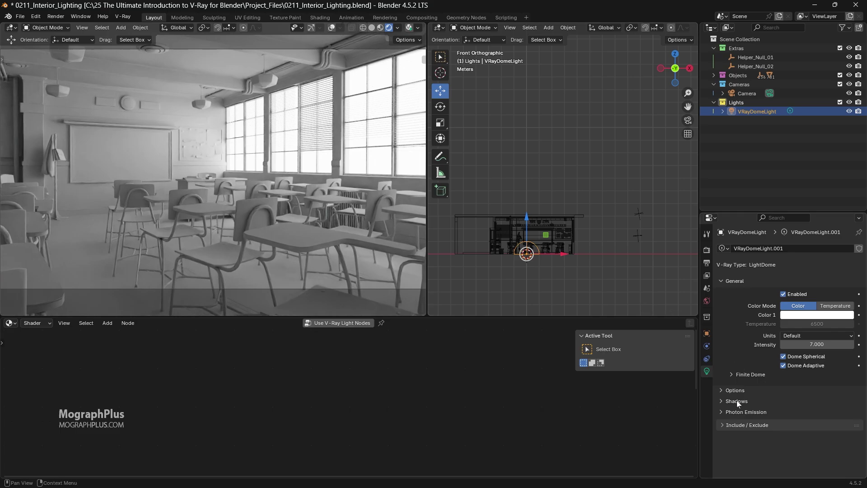
click(728, 390)
scroll(725, 366, down, 2)
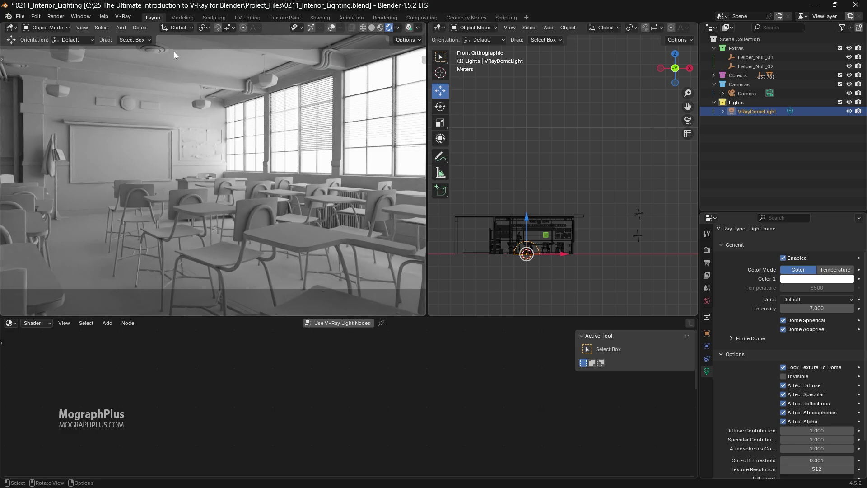
Step: Add a V-Ray Sun Light with its target to the scene
click(128, 17)
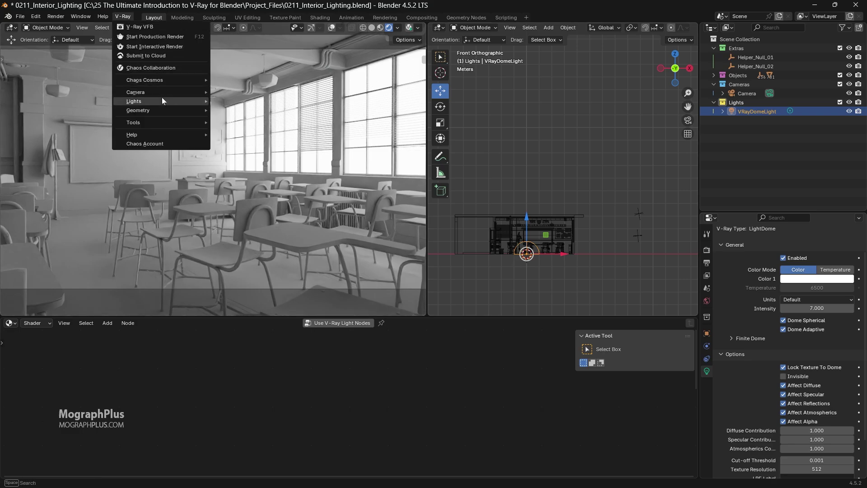
mouse_move(161, 100)
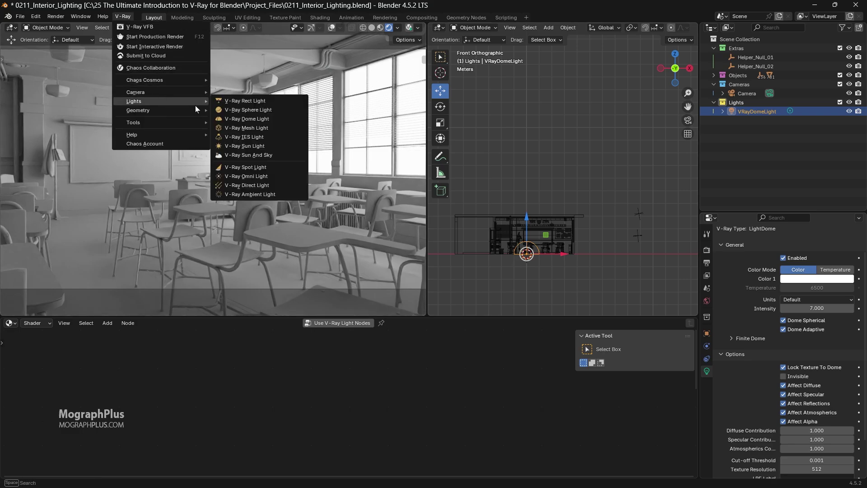
click(274, 145)
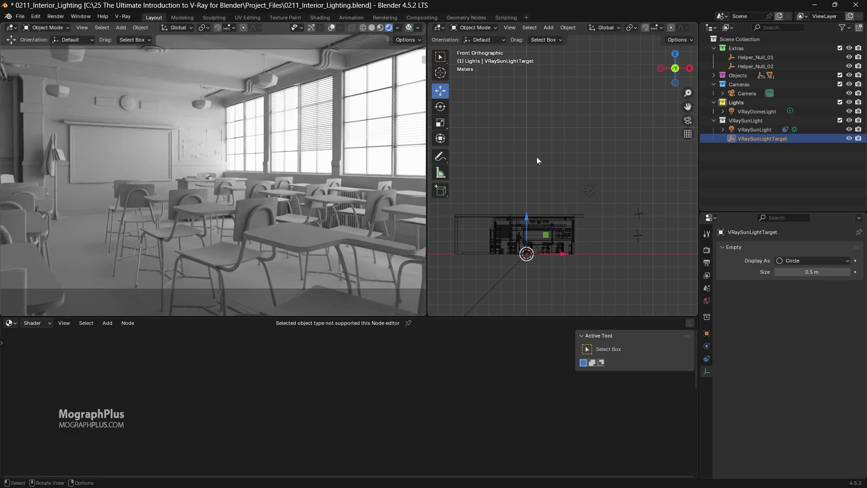
Step: Move the sun light in the top view about 3.9 m along X and -13.3 m along Y, outside the classroom
click(591, 189)
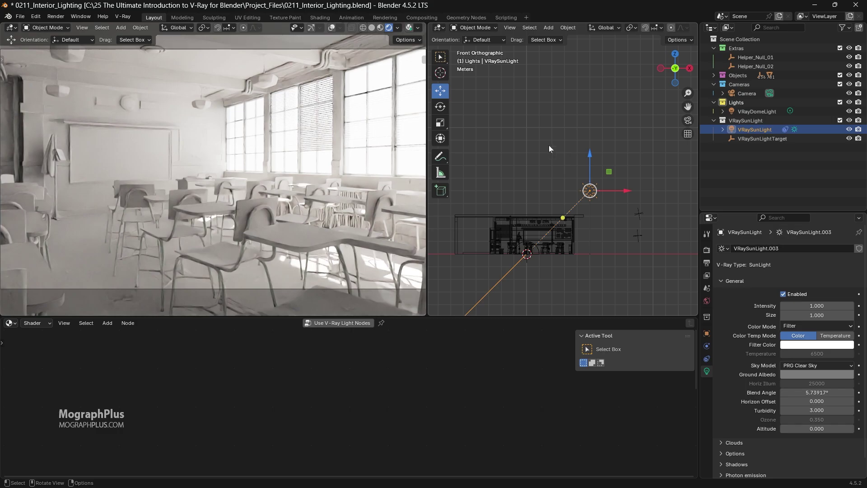
key(grave)
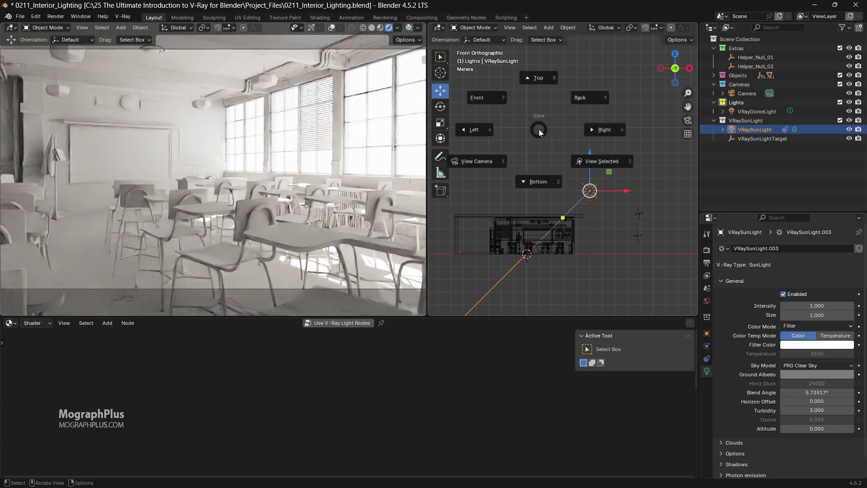
click(537, 86)
scroll(557, 137, down, 2)
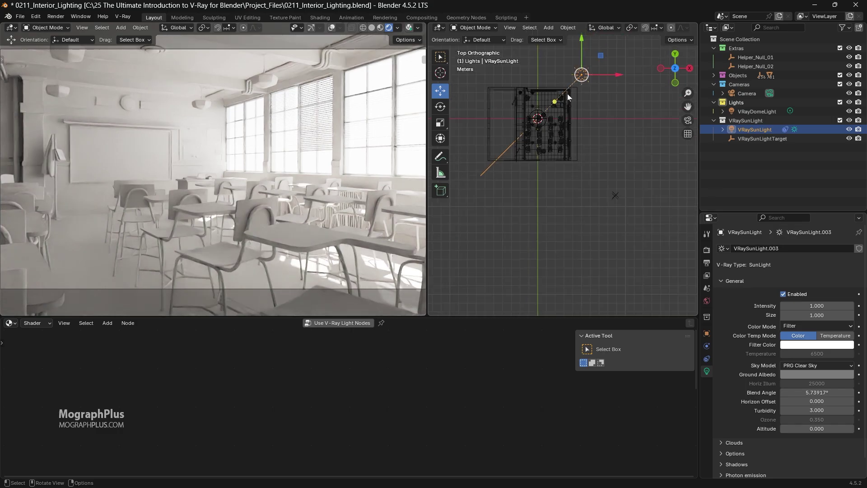
drag(606, 60, 636, 176)
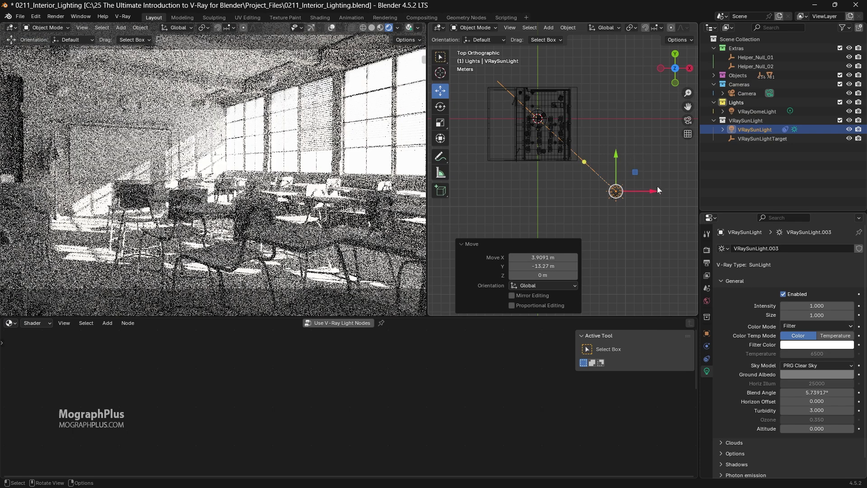
Step: Lower the sun light about 3.6 m along Z in the front view
scroll(659, 191, up, 2)
shift+middle_drag(572, 154, 541, 146)
key(grave)
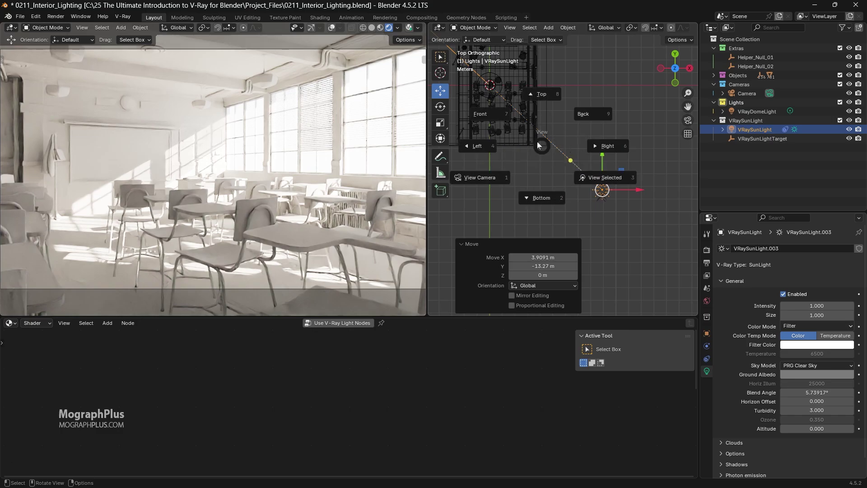
click(494, 115)
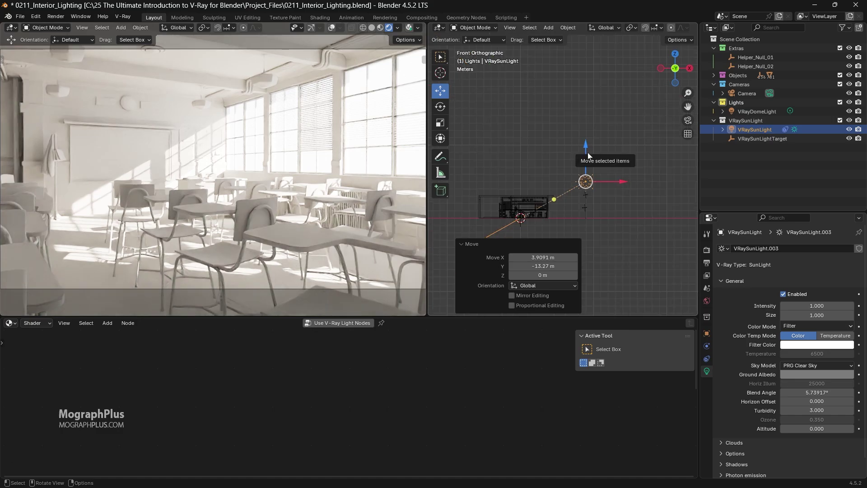
drag(587, 153, 584, 180)
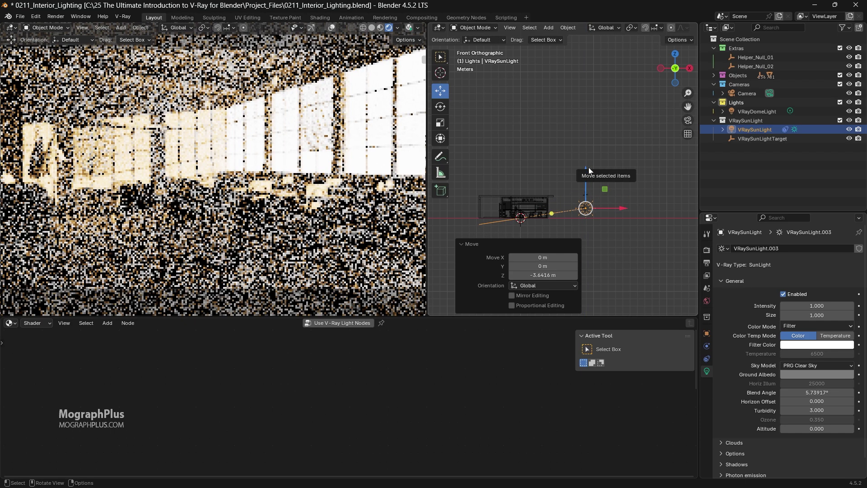
scroll(600, 182, up, 1)
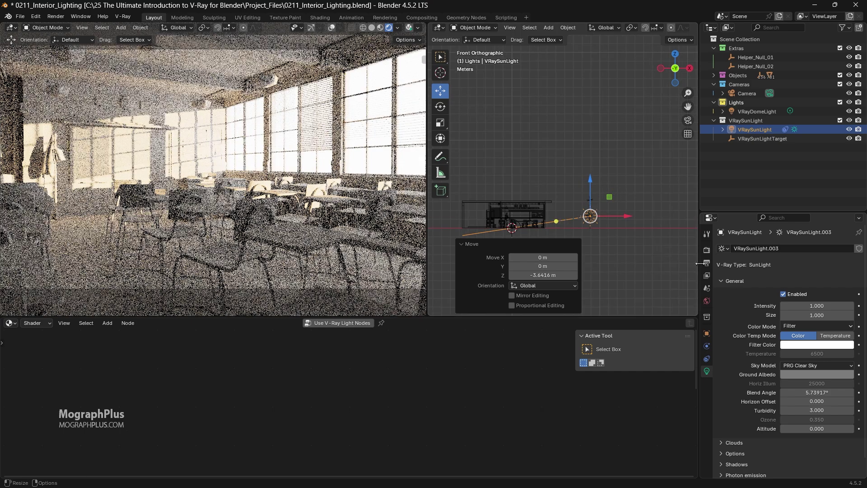
Step: Set the sun light's location to X 8.9 m and Y -8.6 m
click(707, 333)
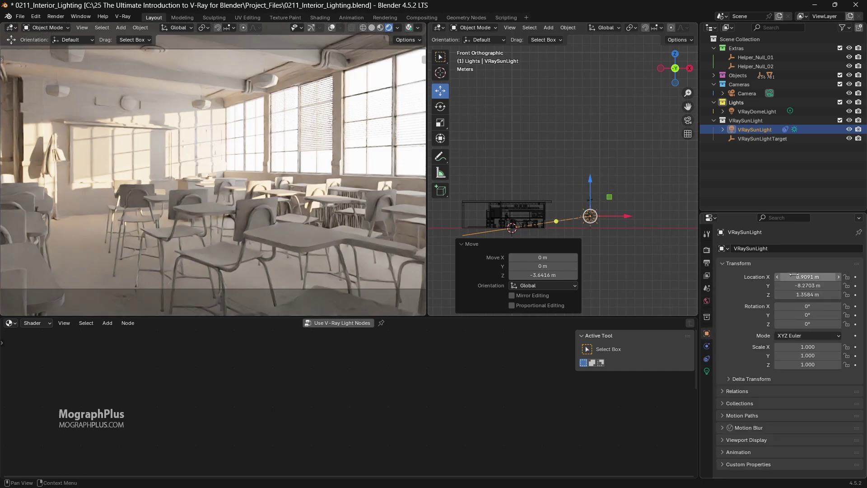
click(807, 277)
text(8)
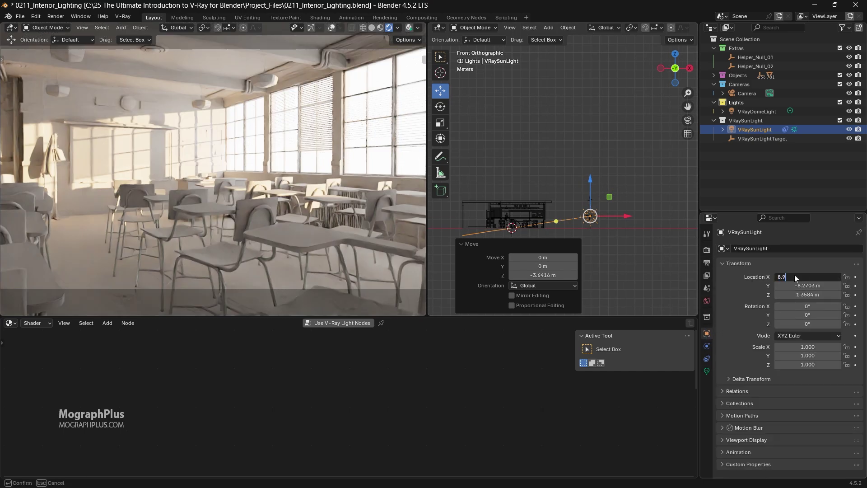
text(.9)
key(Tab)
key(BackSpace)
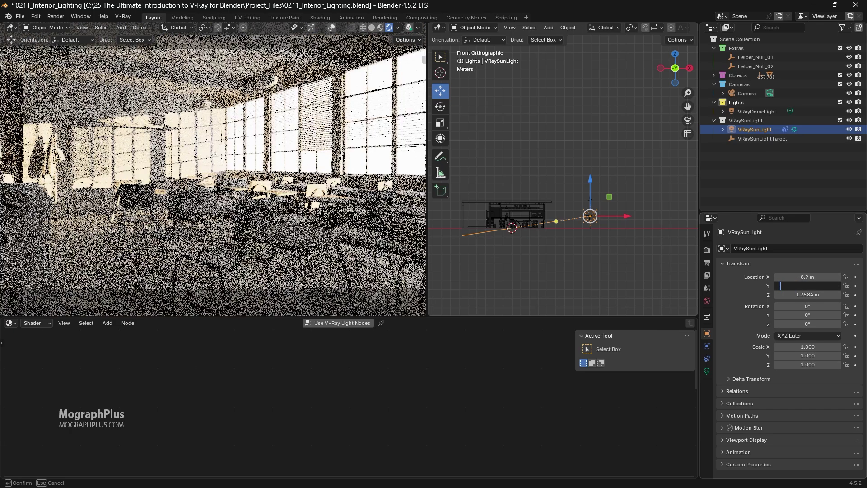
text(-8.6)
key(Tab)
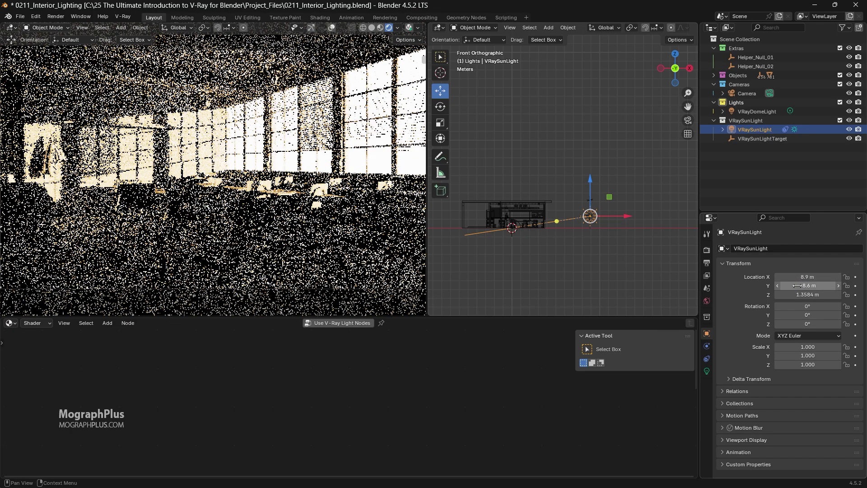
Step: Set the sun light's Z location to 3.2 m and switch the camera view to solid shading
text(3.2)
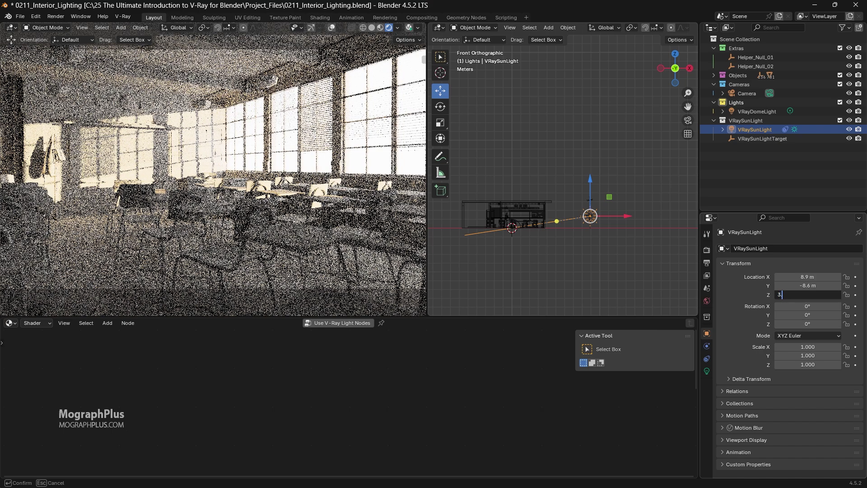
key(Return)
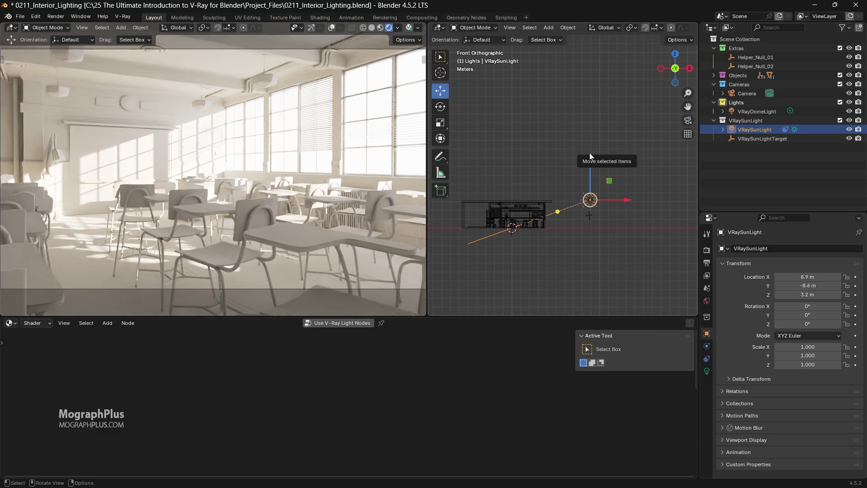
click(363, 27)
click(371, 28)
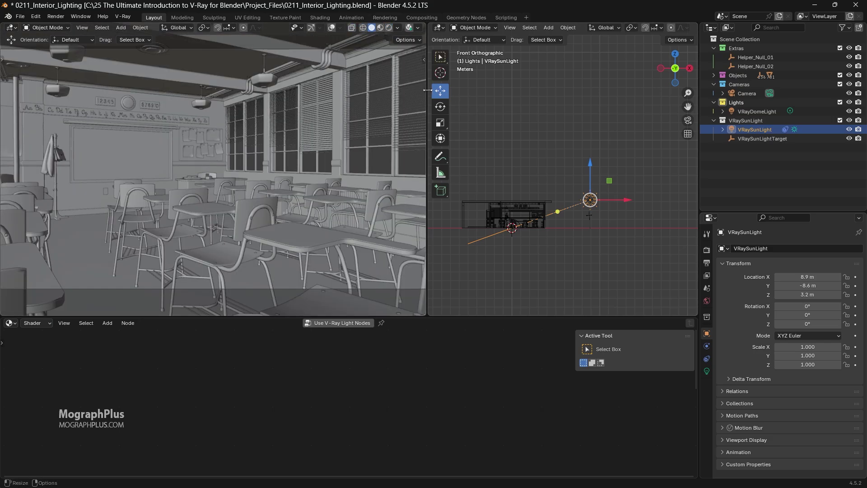
Step: Set the scene's output resolution to 1280 × 720 px
click(706, 263)
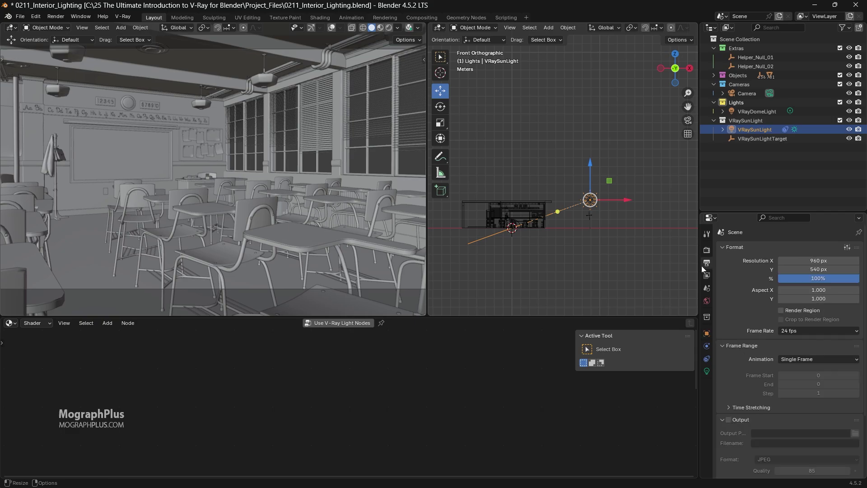
double_click(819, 261)
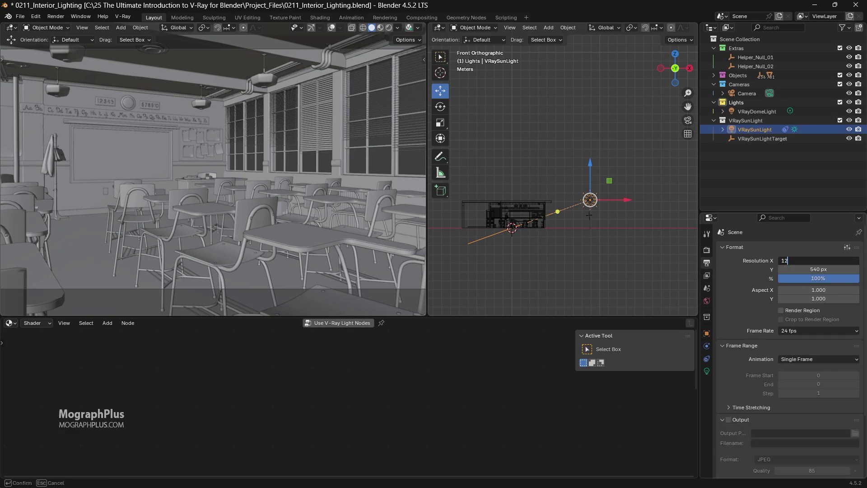
text(1280)
key(Tab)
text(7)
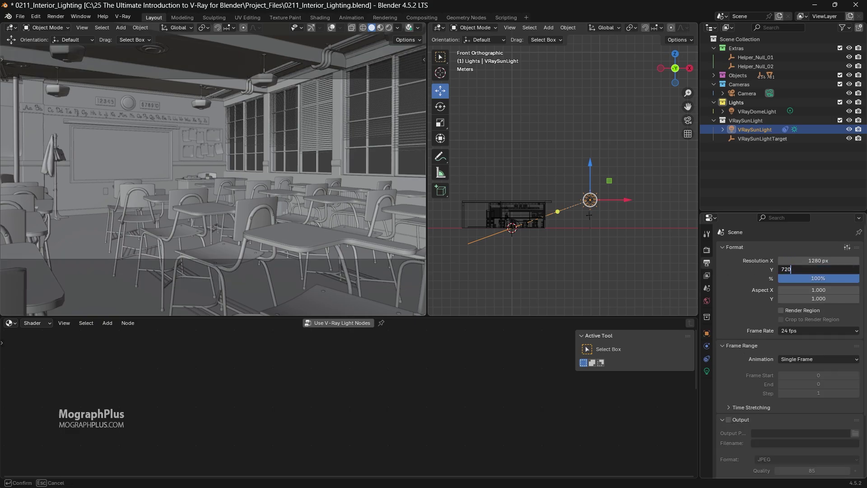
text(20)
key(Return)
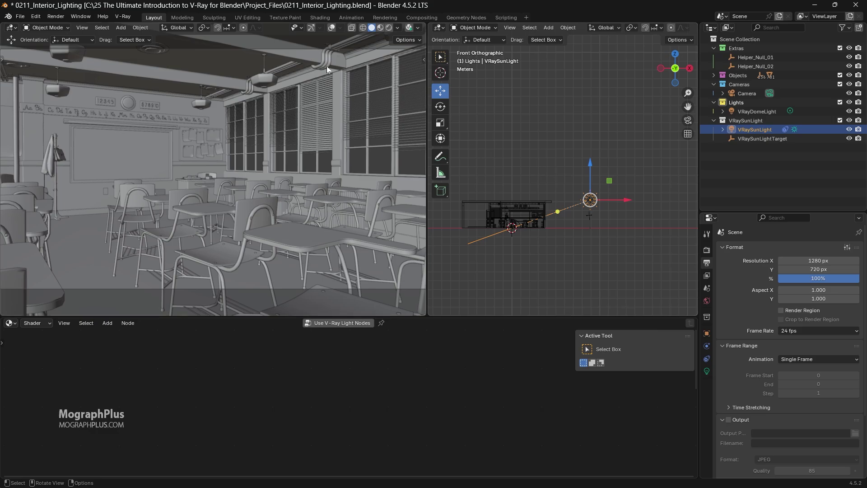
Step: Show the V-Ray Frame Buffer, widen it beside the render settings, and check its always-on-top option in the System settings
click(128, 15)
click(133, 27)
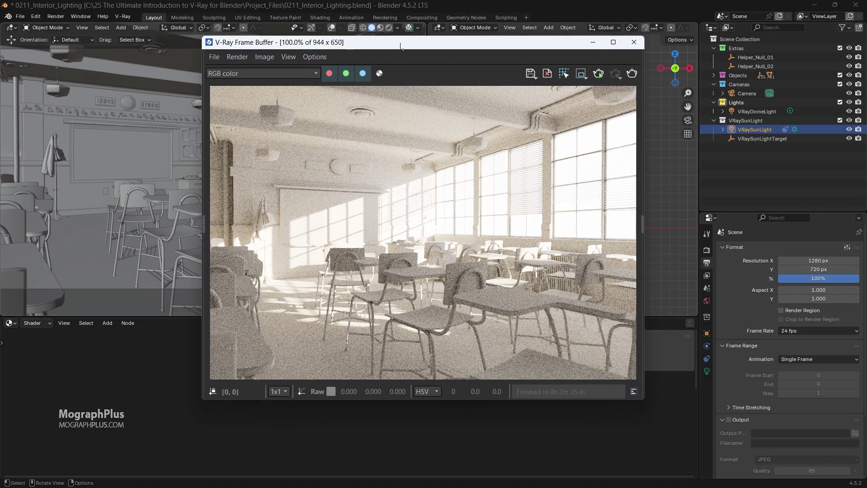
drag(389, 40, 270, 60)
click(706, 251)
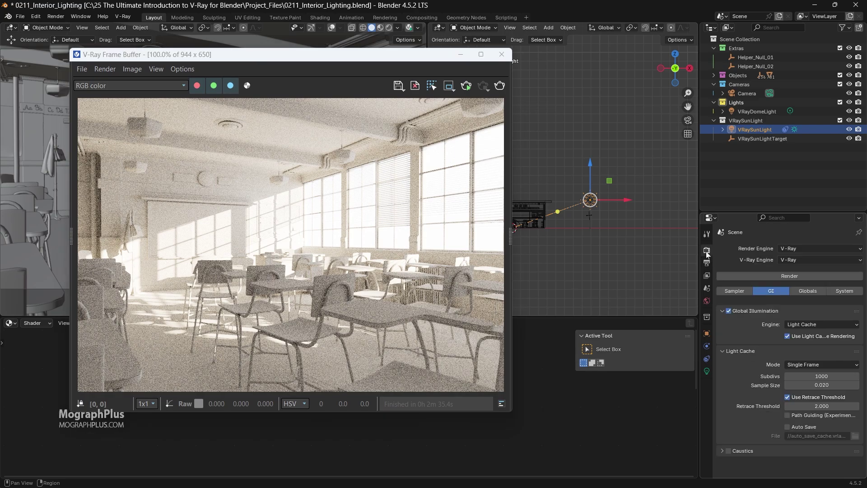
click(850, 293)
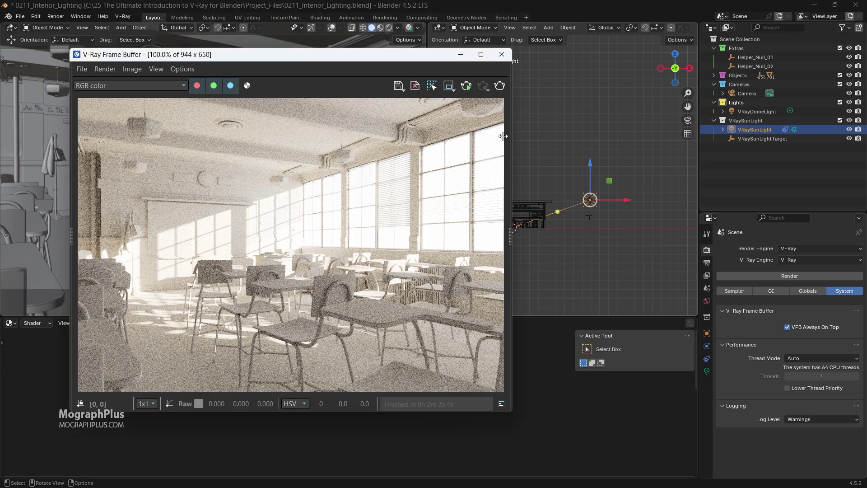
drag(514, 139, 632, 140)
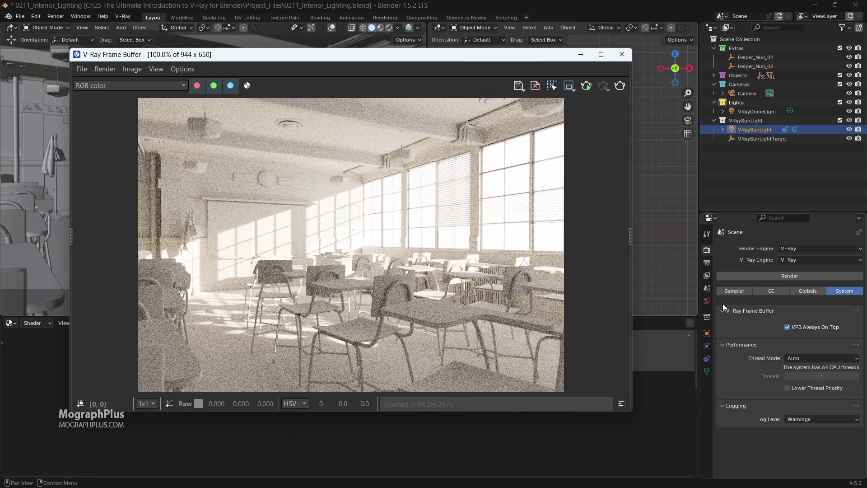
Step: Examine the image sampler's noise limit and the V-Ray viewport denoiser options
click(735, 291)
click(808, 353)
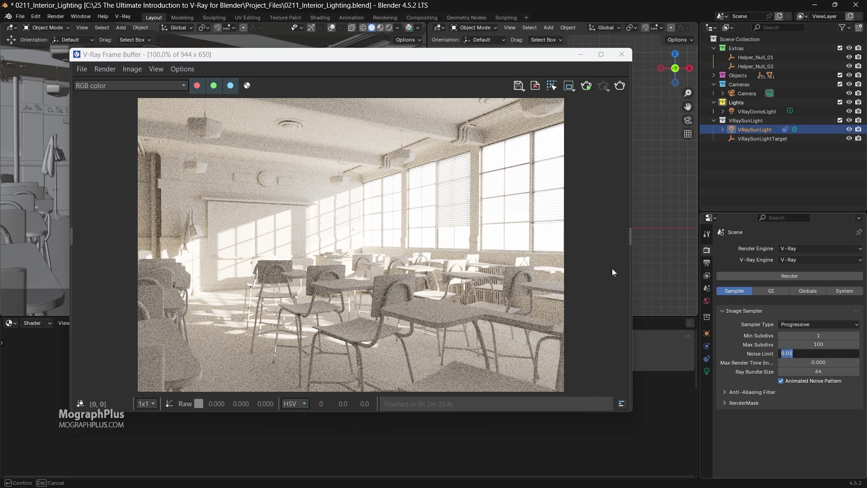
click(736, 347)
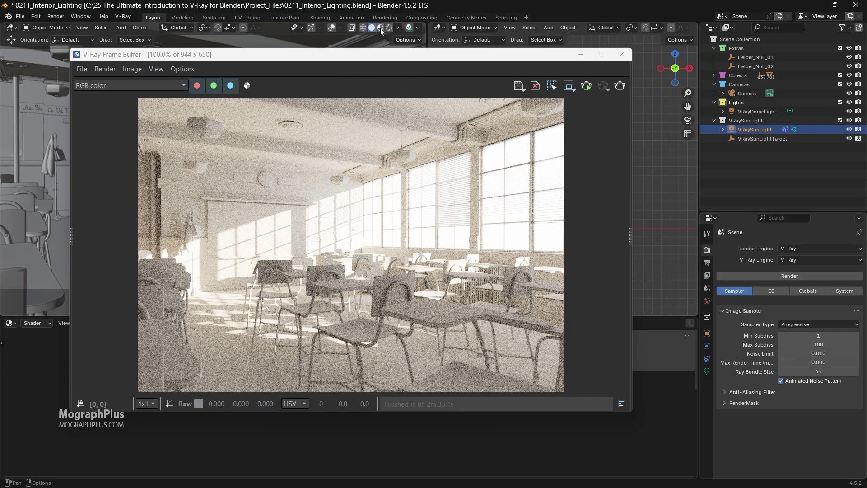
drag(353, 55, 353, 106)
click(419, 28)
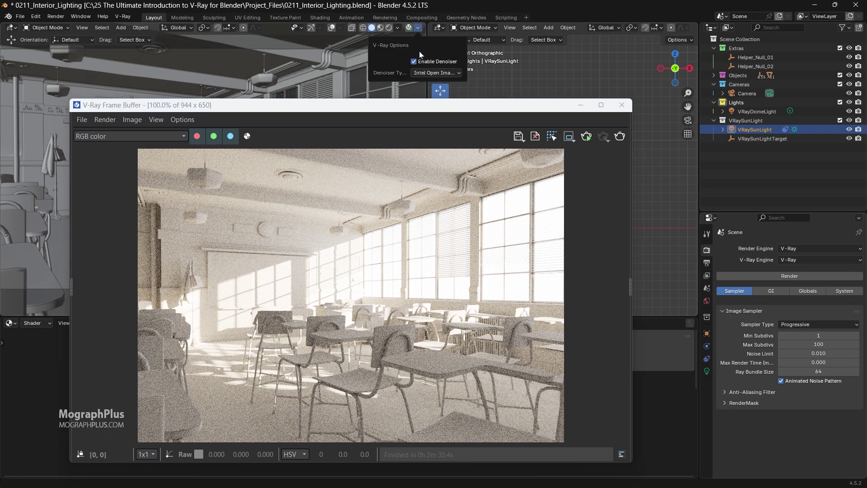
Step: Start a render from the frame buffer and reveal its history to find the saved interior lighting render
click(622, 135)
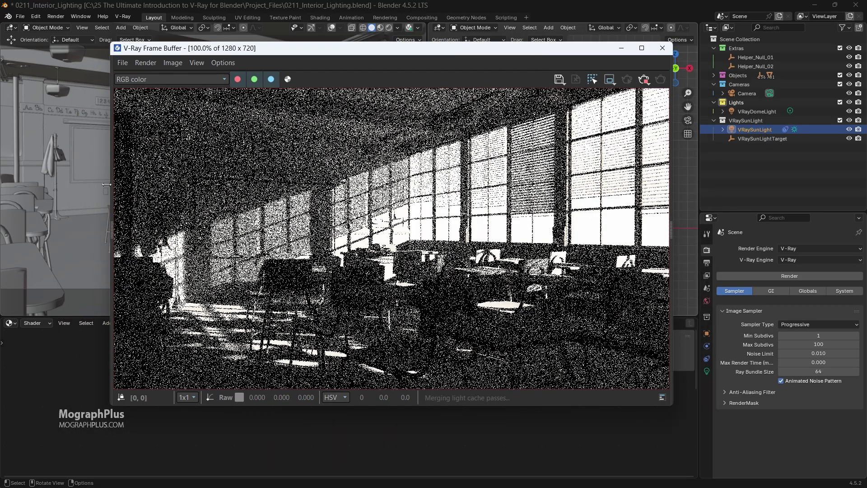
drag(113, 185, 40, 184)
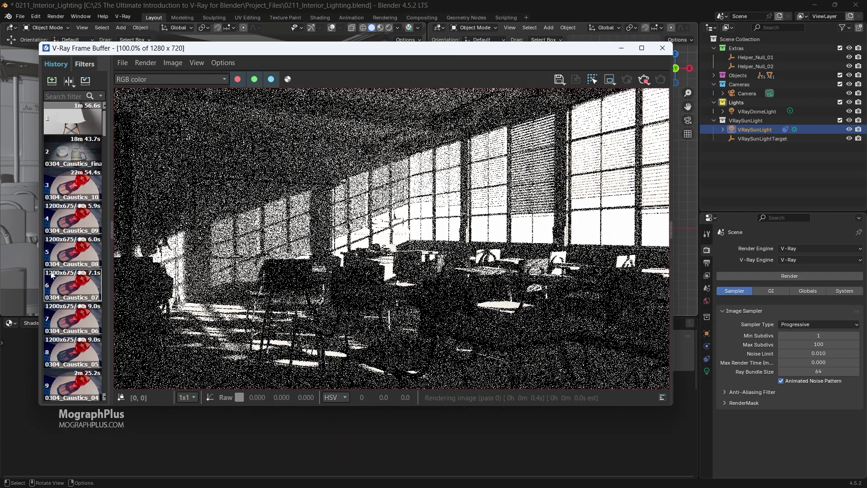
scroll(80, 280, down, 10)
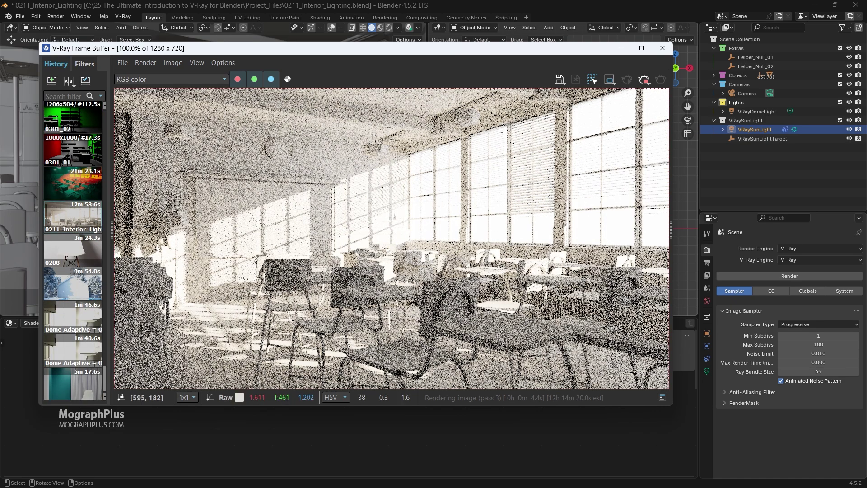
Step: Stop the running render and clear all channel data from the frame buffer
click(645, 80)
click(576, 80)
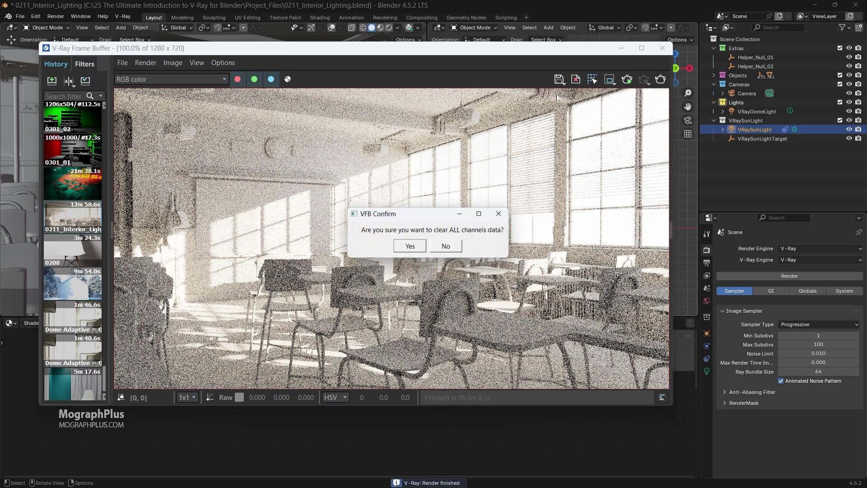
click(410, 247)
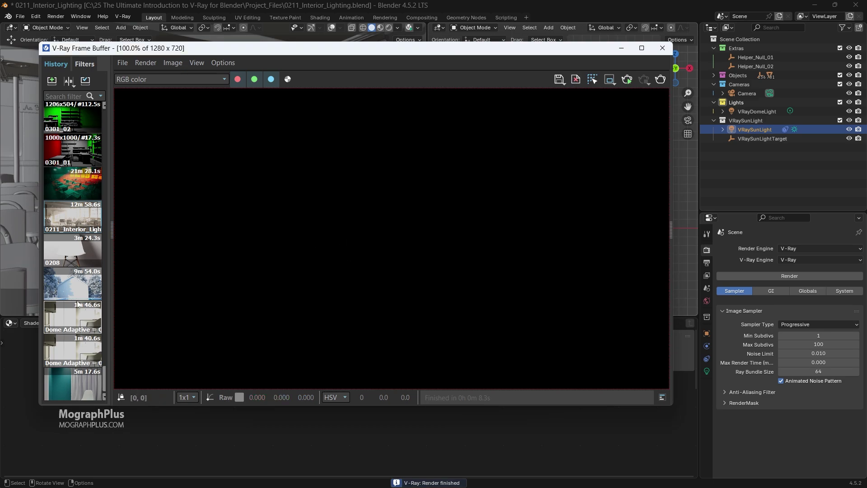
Step: Load the saved 0211 interior lighting render from the history and view it in the maximized frame buffer before restoring the window
double_click(73, 222)
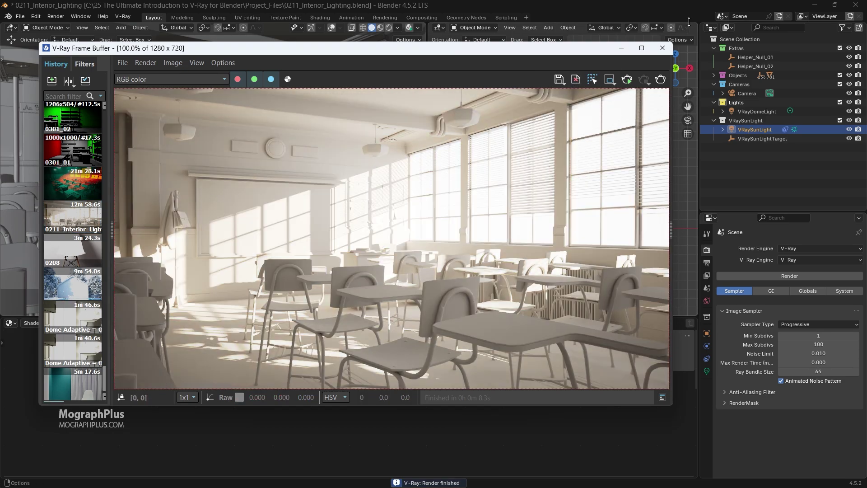
click(642, 48)
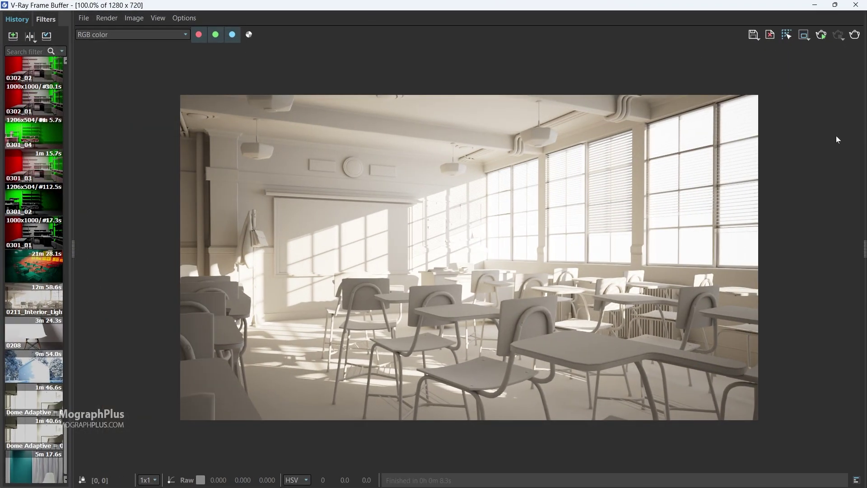
drag(691, 4, 622, 38)
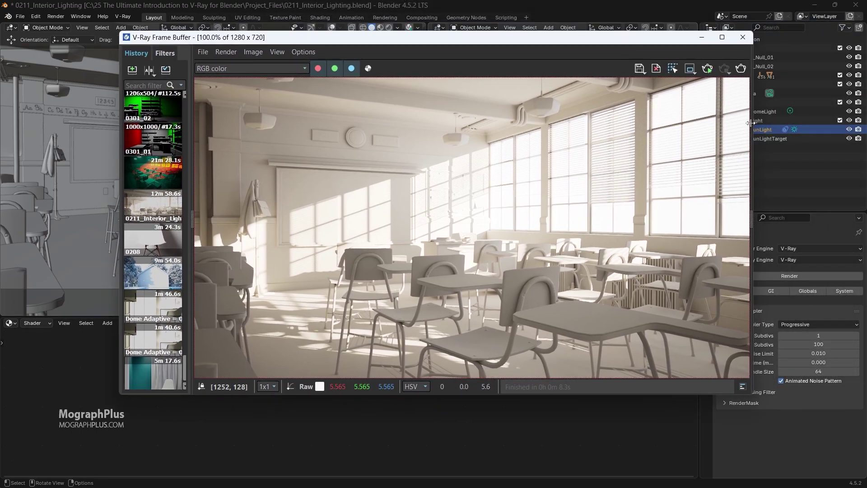
Step: Reveal the frame buffer's correction layers beside the image and maximize the window
click(276, 52)
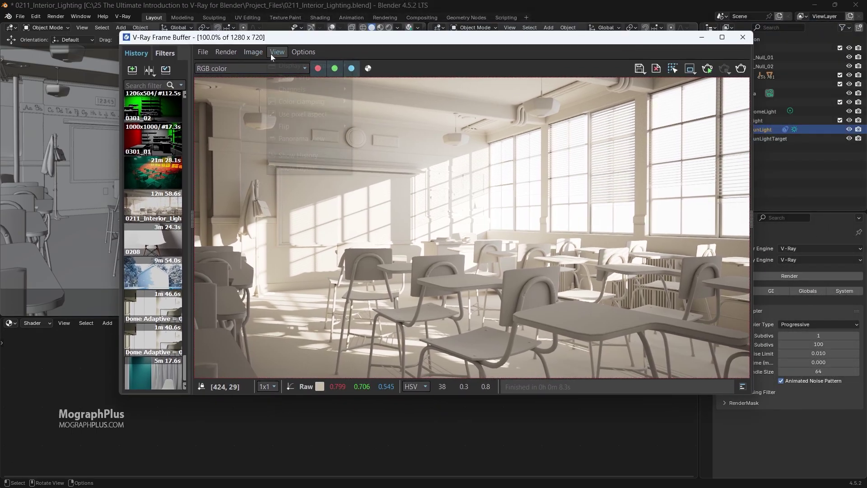
click(362, 167)
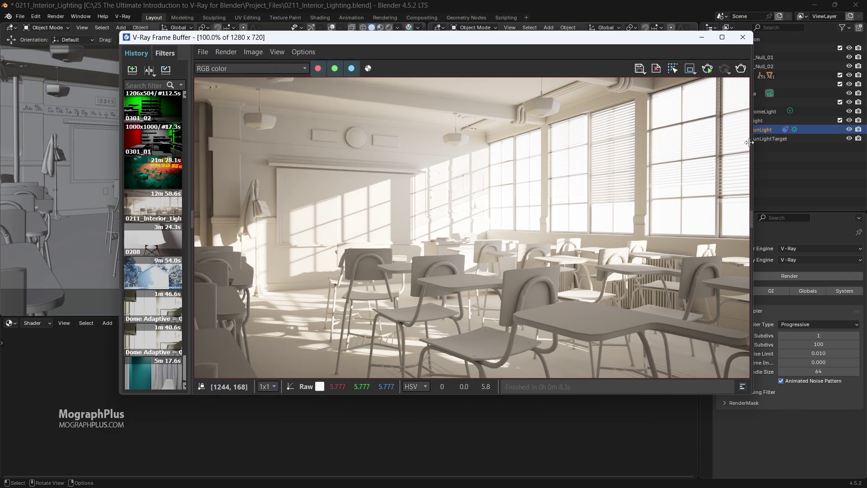
drag(751, 140, 637, 131)
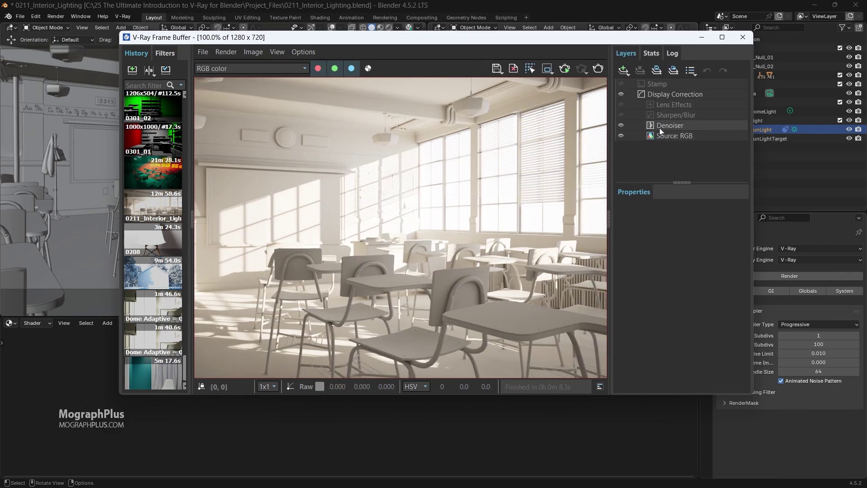
click(721, 37)
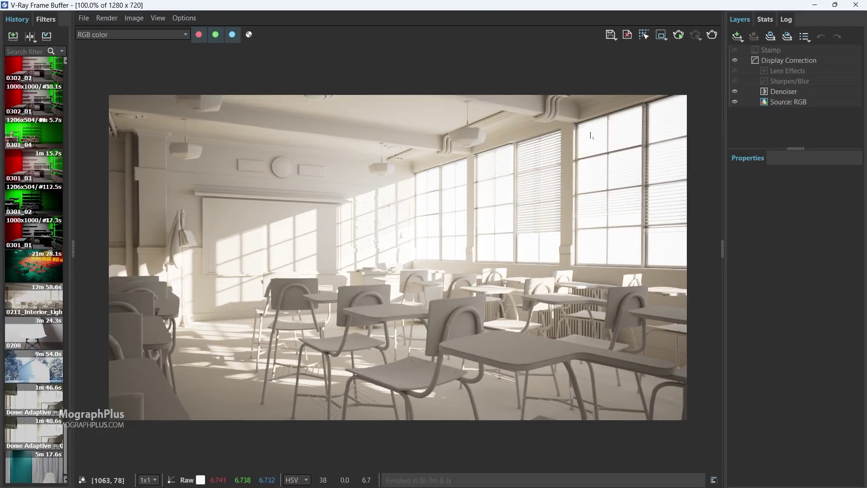
Step: Add a Curves correction layer and shape an S-curve on Master with points at about (0.303, 0.248) and (0.7, 0.747)
click(737, 36)
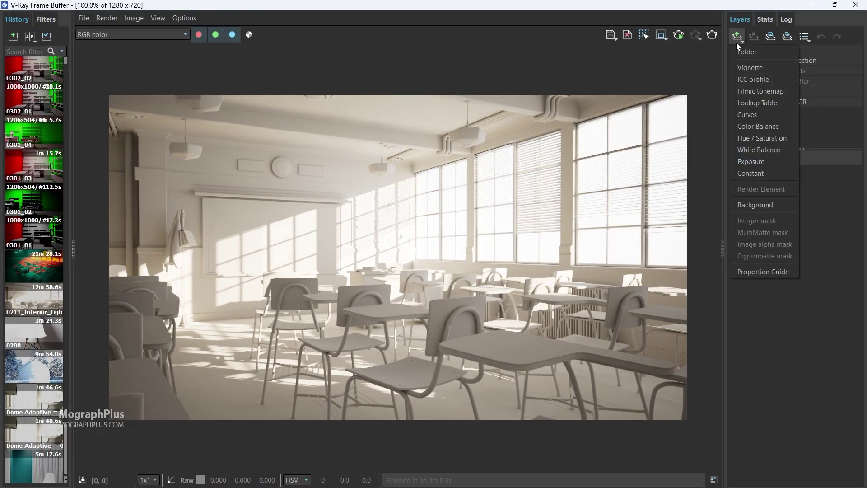
click(765, 115)
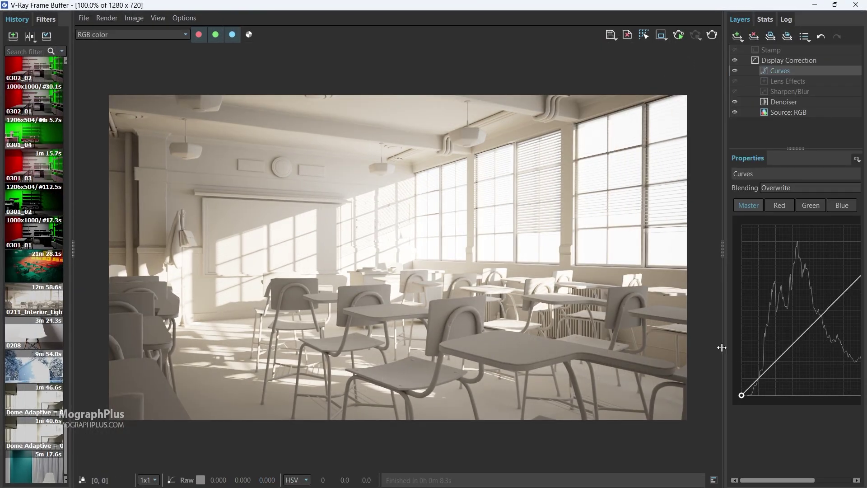
mouse_move(723, 347)
mouse_down()
mouse_move(657, 343)
mouse_move(729, 354)
mouse_up()
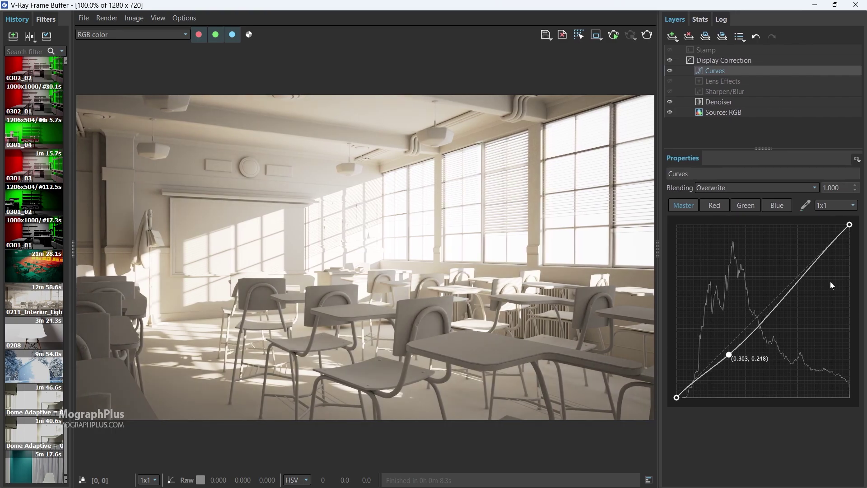
drag(803, 276, 798, 269)
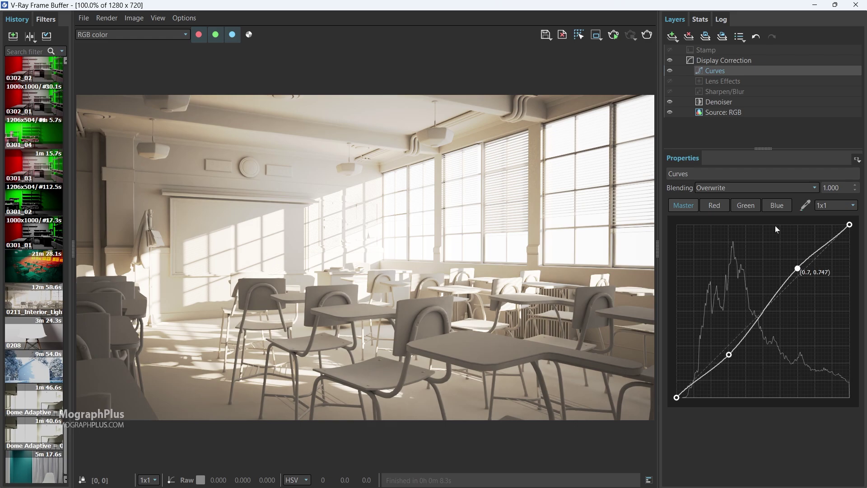
Step: Compare the render with the Curves layer off and on, hide the history, and close the frame buffer
click(670, 71)
click(670, 71)
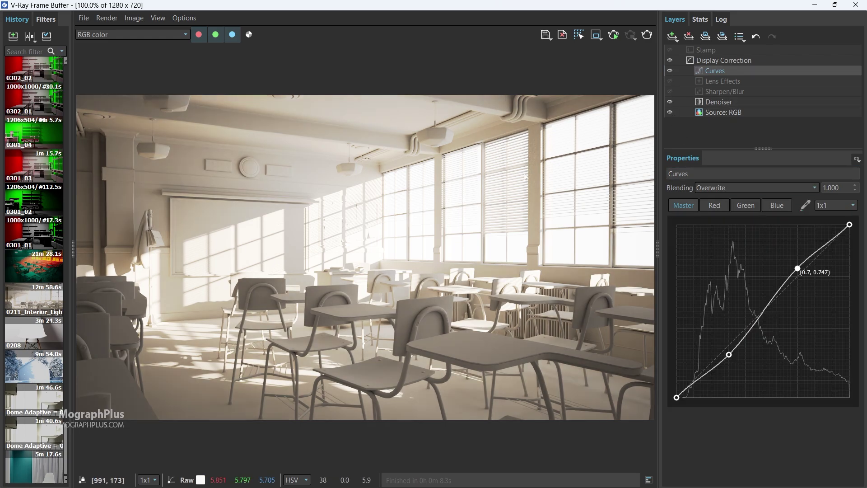
key(ctrl+h)
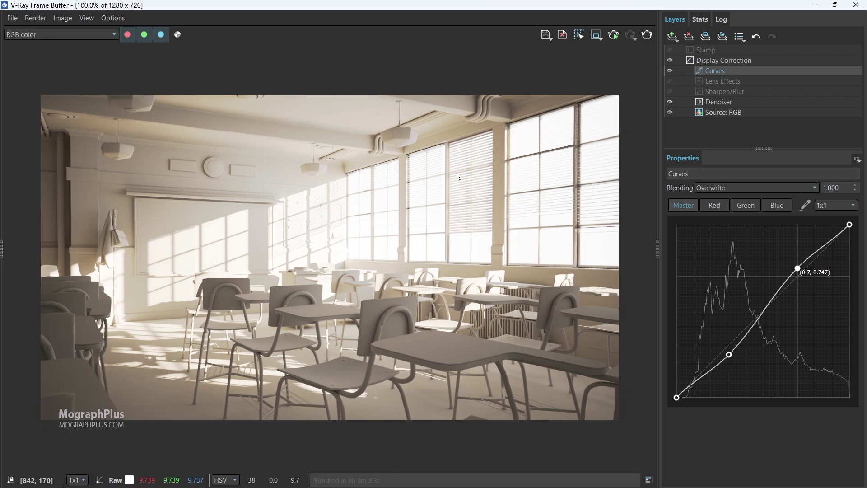
click(857, 4)
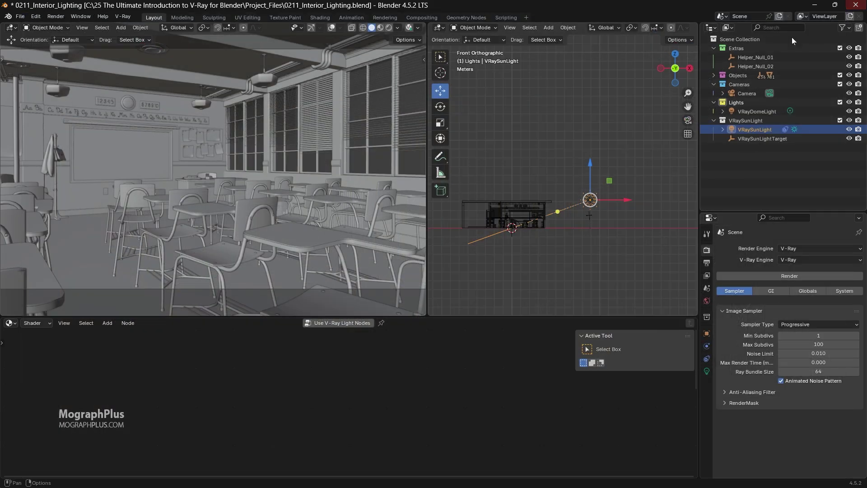
Step: Move the VRaySunLight collection into the Lights collection and clear the outliner selection
click(730, 121)
drag(722, 122, 727, 104)
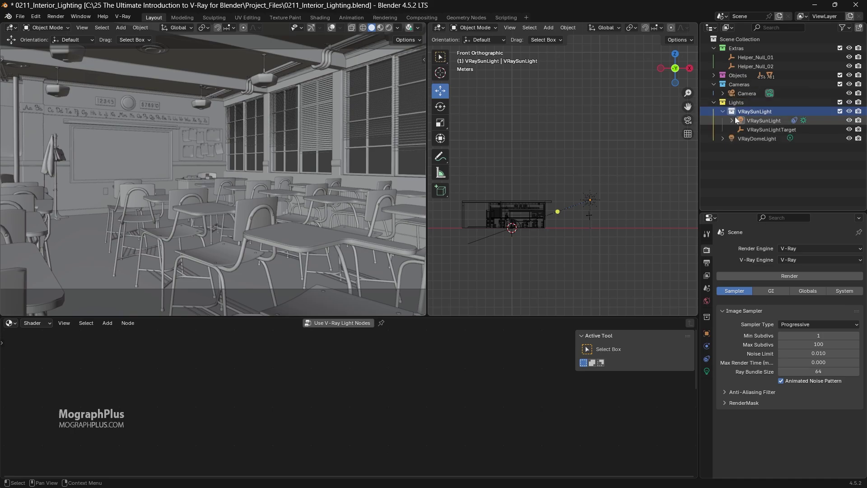
shift+click(754, 140)
click(761, 161)
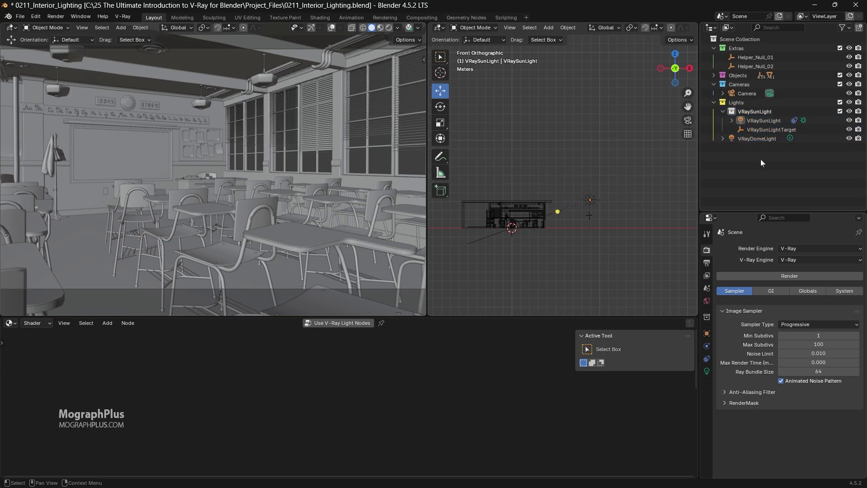
Step: Create a new top-level collection and name it First Lighting Setup
right_click(761, 159)
click(757, 159)
double_click(752, 148)
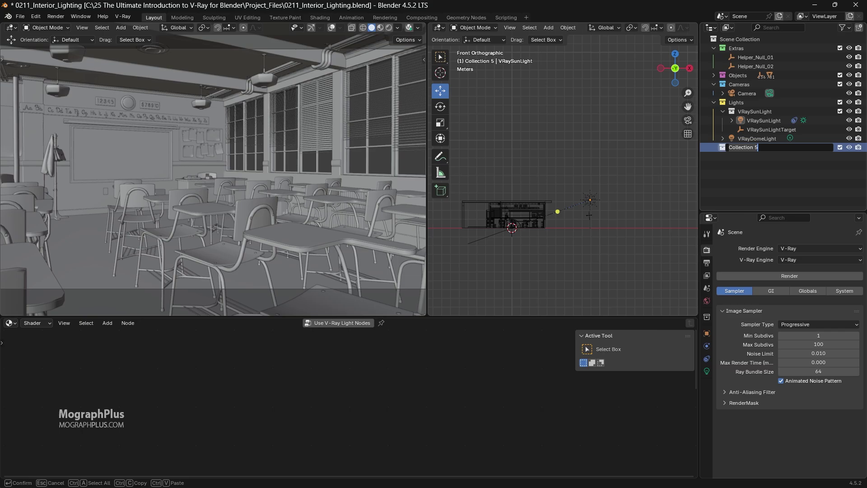
text(First Lighting Setup)
key(Return)
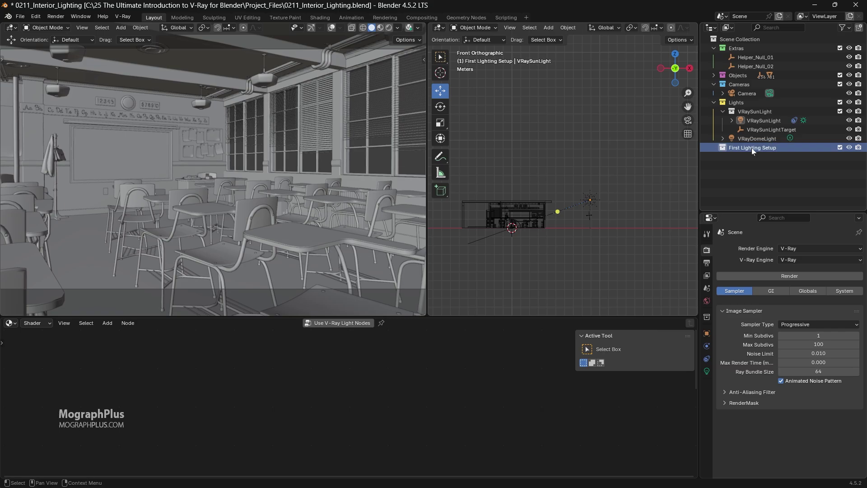
Step: Try to move the VRaySunLight collection and its lights with the dome light into First Lighting Setup, and undo the attempt
click(753, 111)
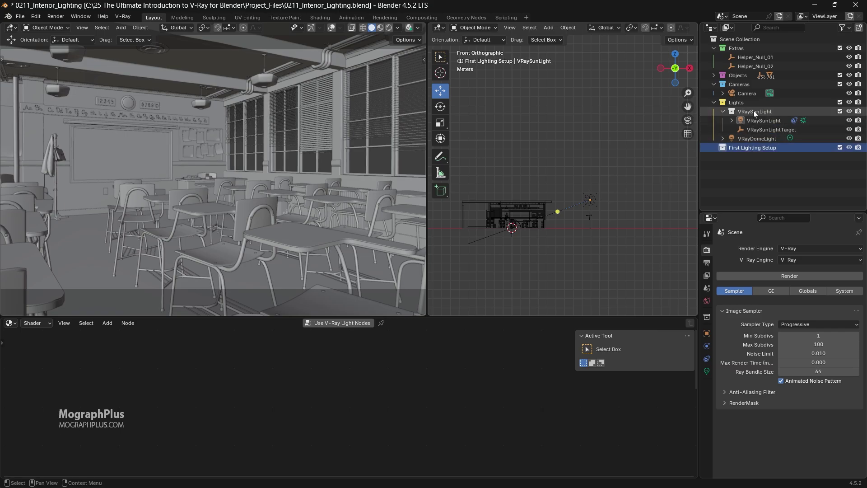
shift+click(755, 135)
drag(746, 135, 743, 144)
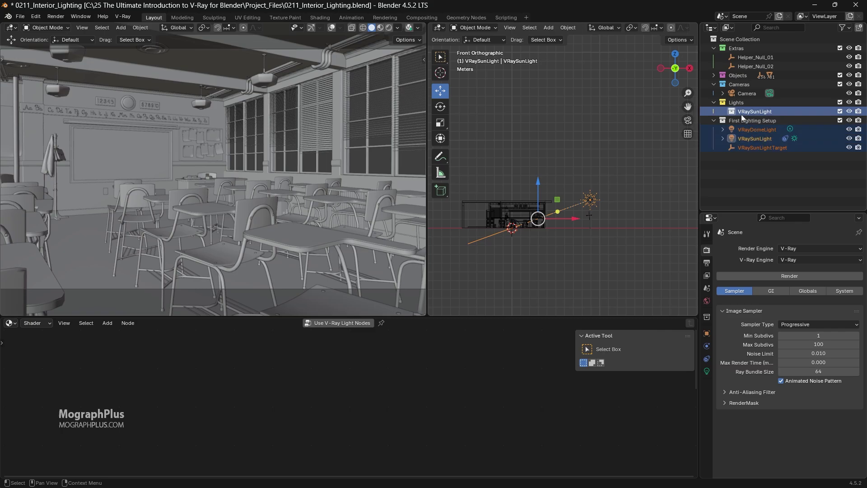
drag(741, 111, 743, 123)
key(ctrl+z)
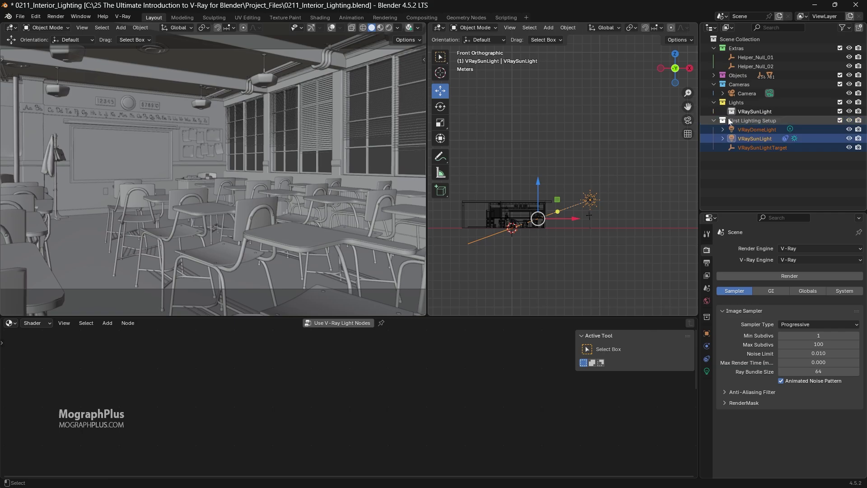
key(ctrl+z)
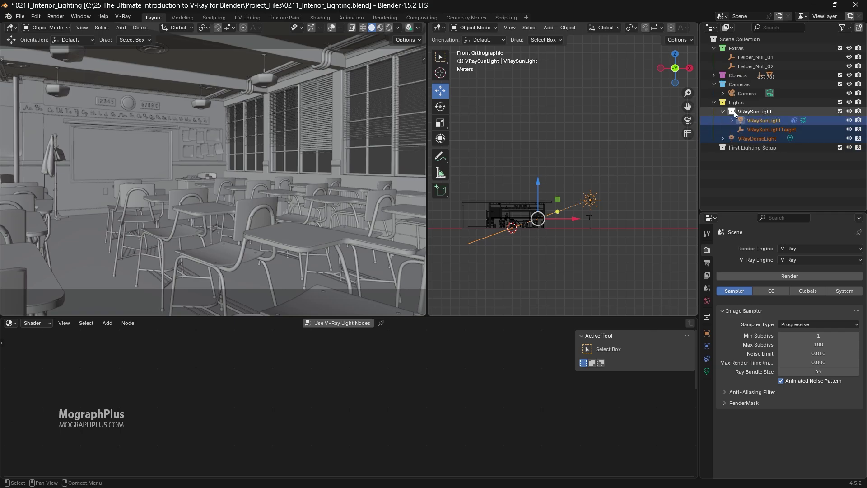
Step: Move the whole VRaySunLight collection together with VRayDomeLight into the First Lighting Setup collection
click(733, 110)
shift+click(749, 137)
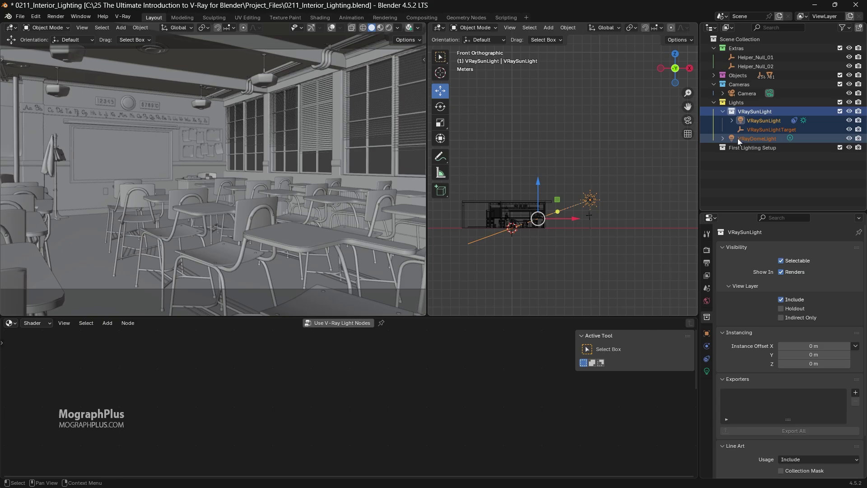
drag(738, 138, 741, 148)
Step: Nest the First Lighting Setup collection inside Lights and exclude it from the view layer
drag(743, 111, 766, 106)
click(839, 111)
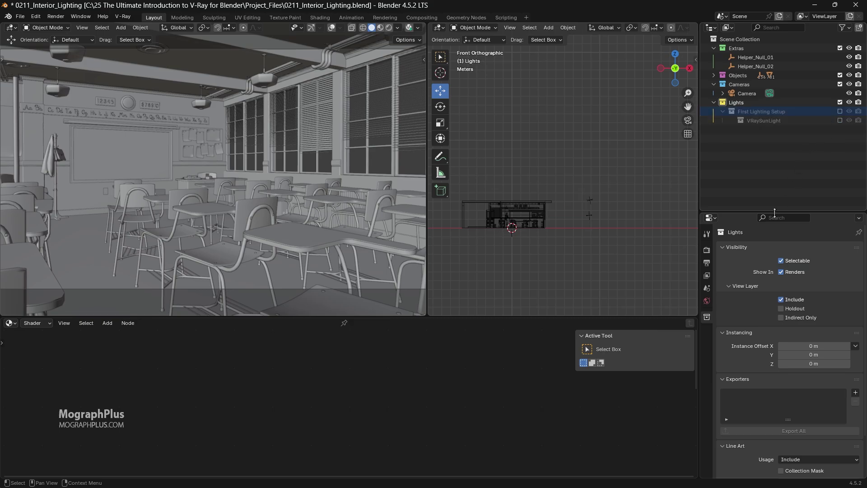
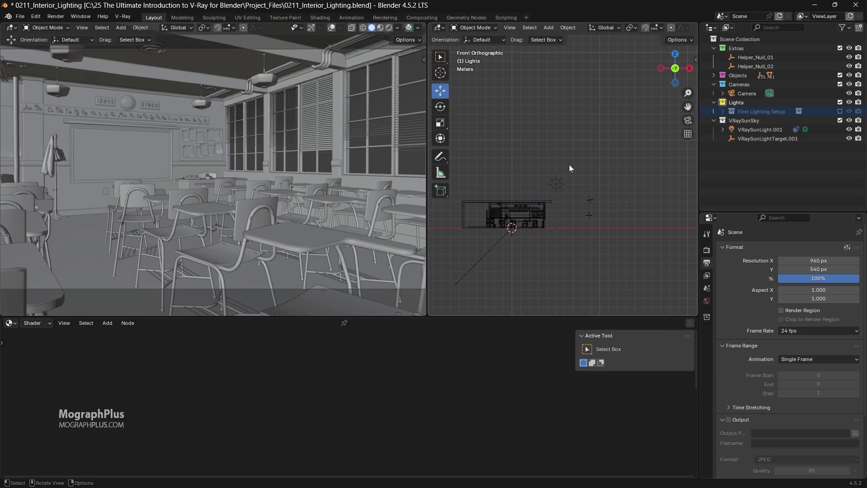
Step: Move VRaySunLight.001 about 3.29 m in X and -1.13 m in Z, and show the camera viewport rendered
click(558, 185)
drag(557, 184, 585, 194)
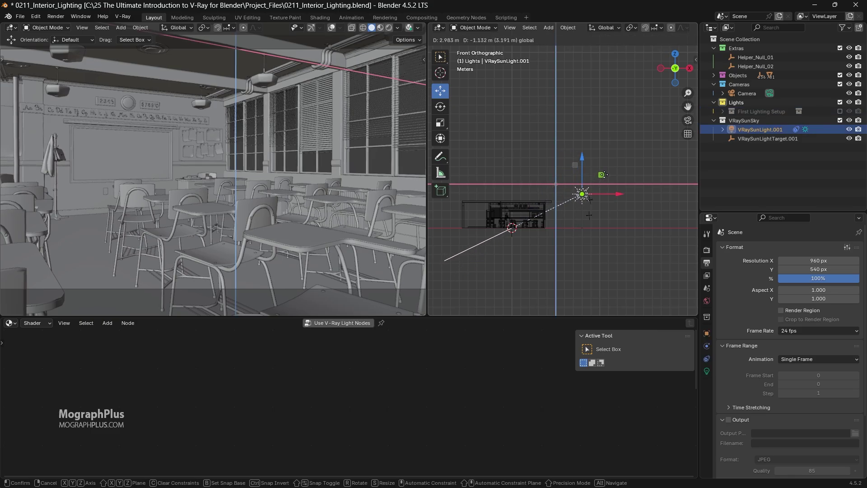
click(388, 27)
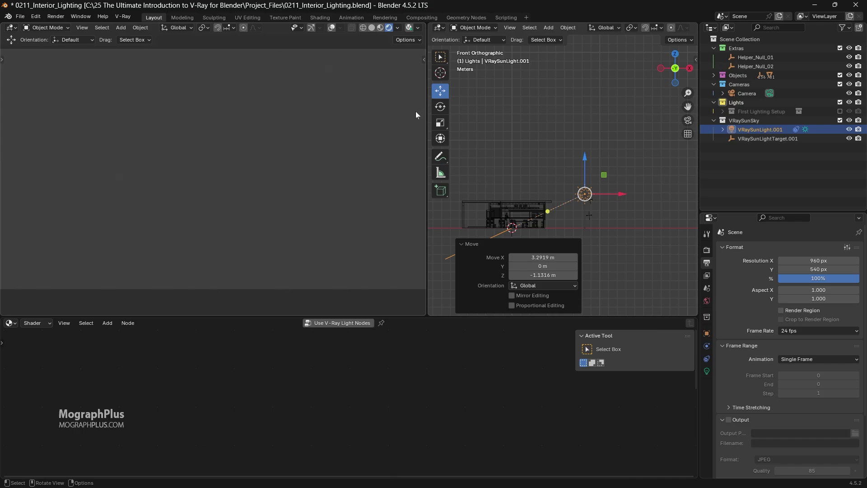
click(589, 116)
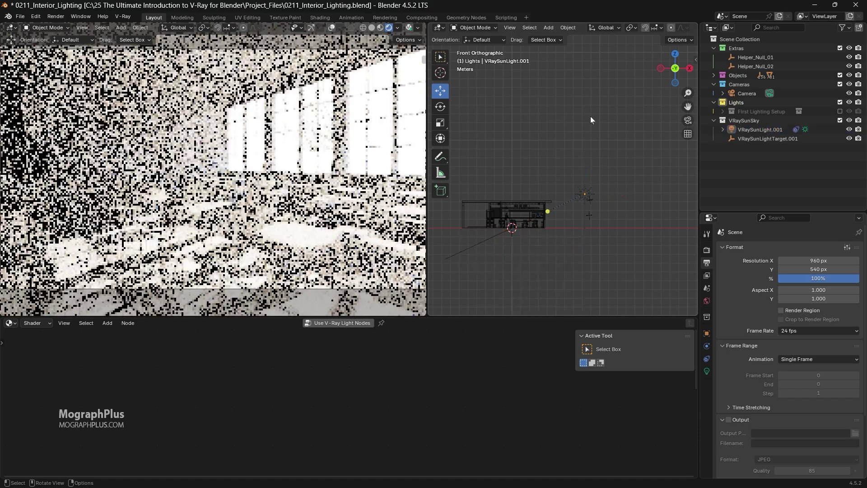
Step: Move VRaySunLight.001 about -13.99 m along Y, to the other side of the classroom windows
click(589, 189)
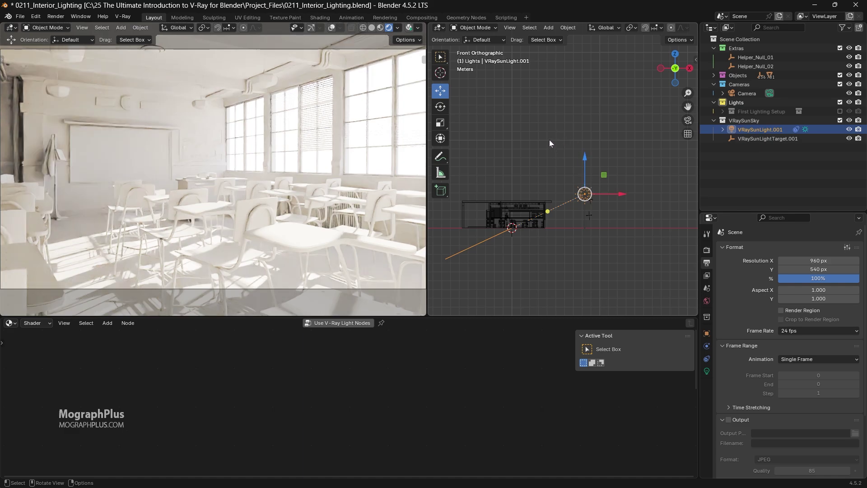
middle_drag(549, 134, 551, 194)
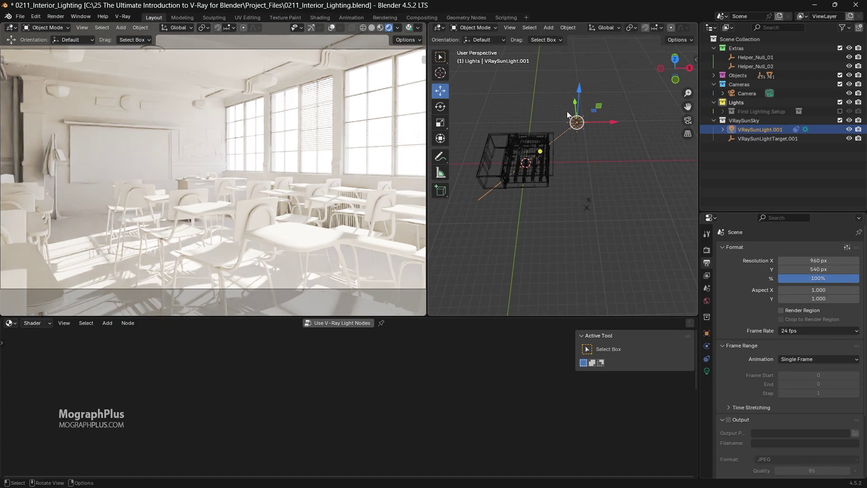
key(grave)
click(545, 66)
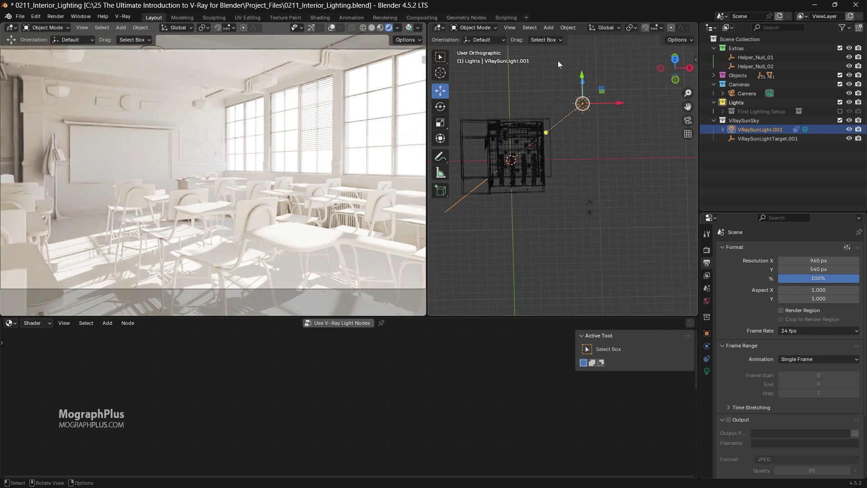
drag(585, 48, 606, 198)
scroll(626, 201, up, 2)
middle_drag(626, 201, 615, 219)
Step: From the top view, shift VRaySunLight.001 about 0.54 m in X and 0.33 m in Y
key(grave)
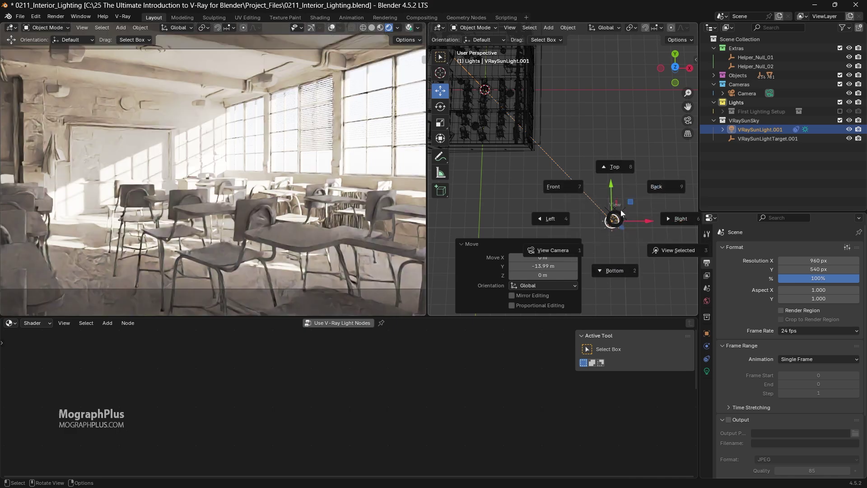
click(617, 172)
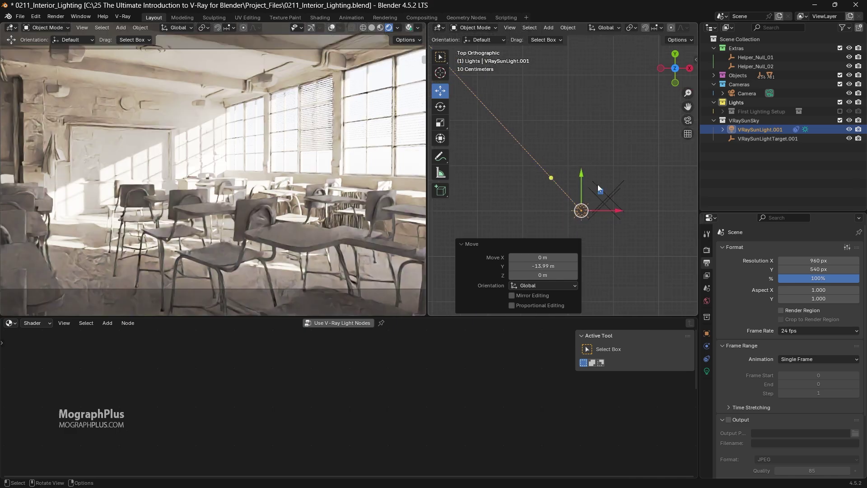
drag(599, 187, 628, 175)
Step: From the front view, lower VRaySunLight.001 by about 0.69 m along Z
key(grave)
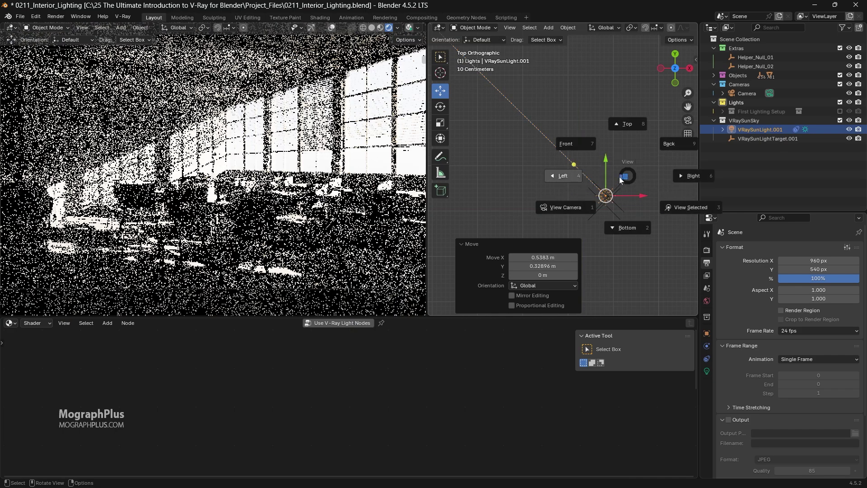
click(570, 146)
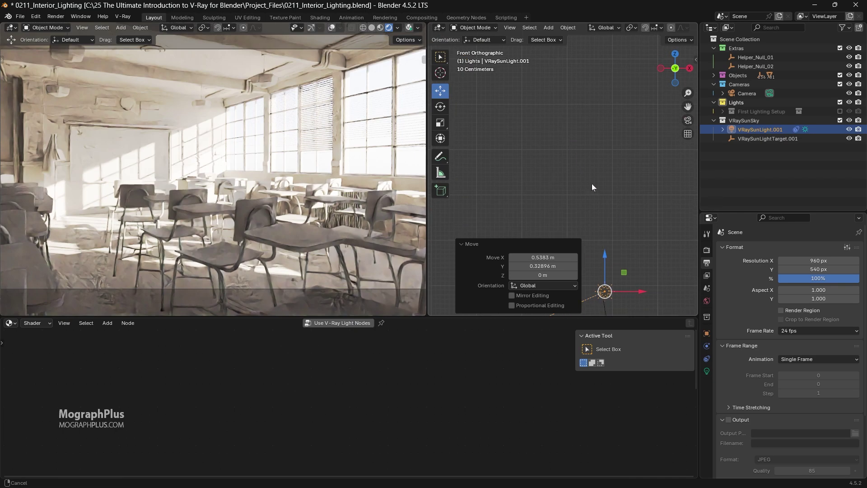
shift+middle_drag(593, 187, 576, 97)
drag(583, 145, 592, 182)
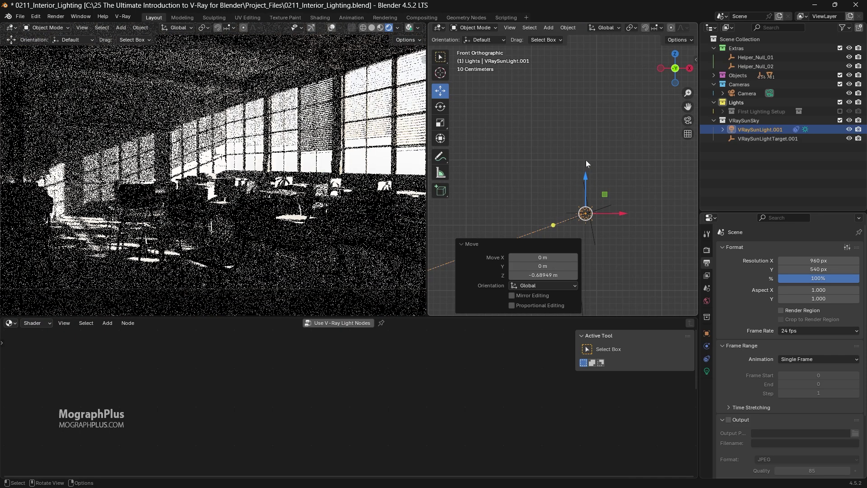
Step: Lower the sun toward the horizon by about 1.66 m and a further 0.69 m to test warmer light
scroll(558, 158, down, 5)
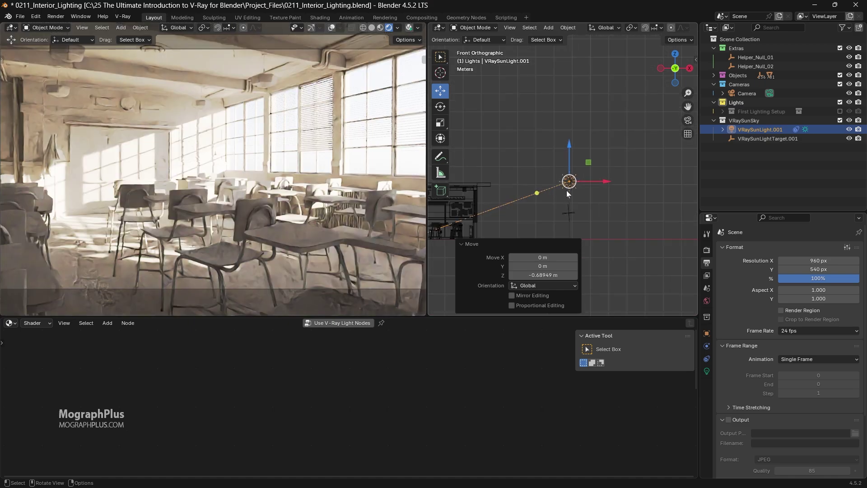
drag(573, 153, 572, 183)
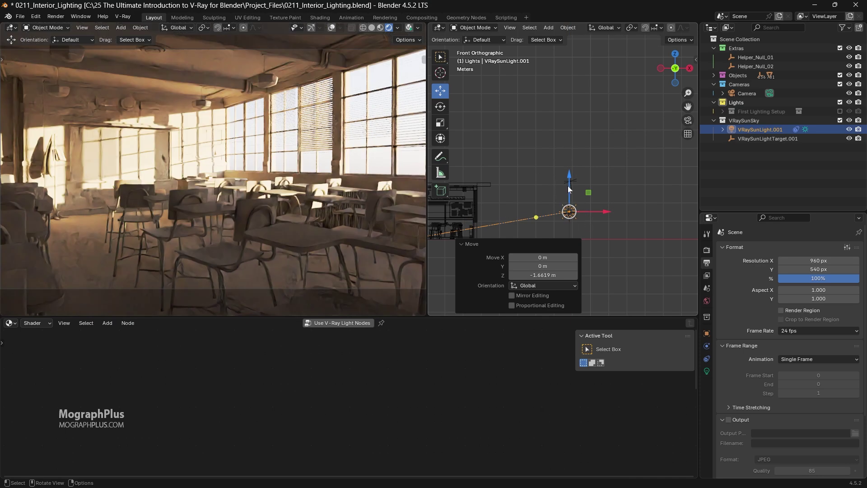
drag(569, 189, 572, 204)
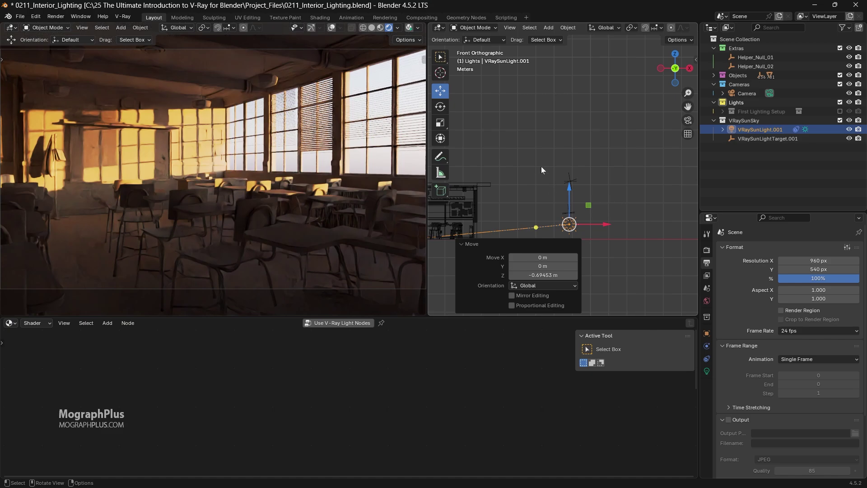
Step: Raise the sun about 3.87 m along Z, and bring it partway back down to Helper_Null_02's height
shift+scroll(541, 166, down, 2)
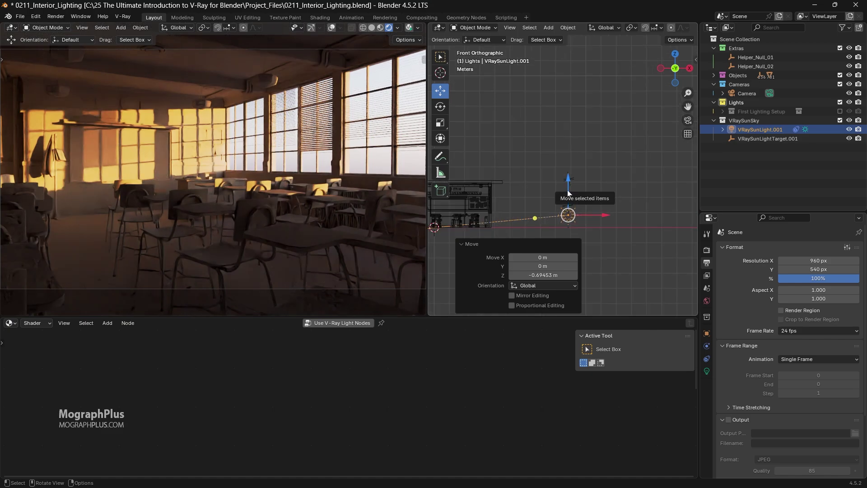
drag(569, 194, 565, 131)
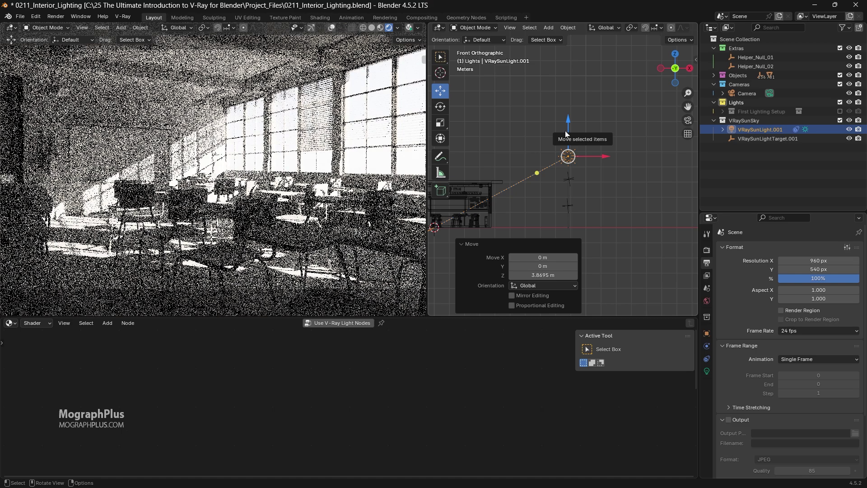
scroll(594, 163, up, 4)
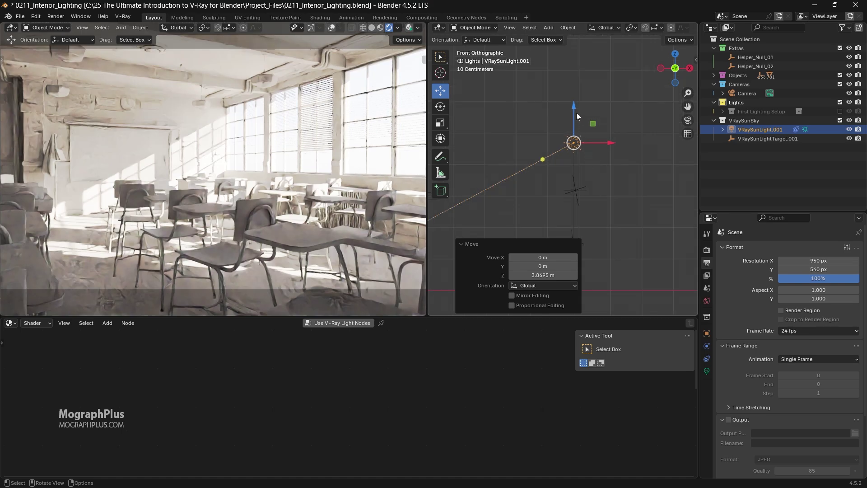
drag(576, 114, 582, 163)
Step: Hide Helper_Null_02 and nudge the sun about 0.03 m in X and 0.01 m in Y from the top view
click(849, 66)
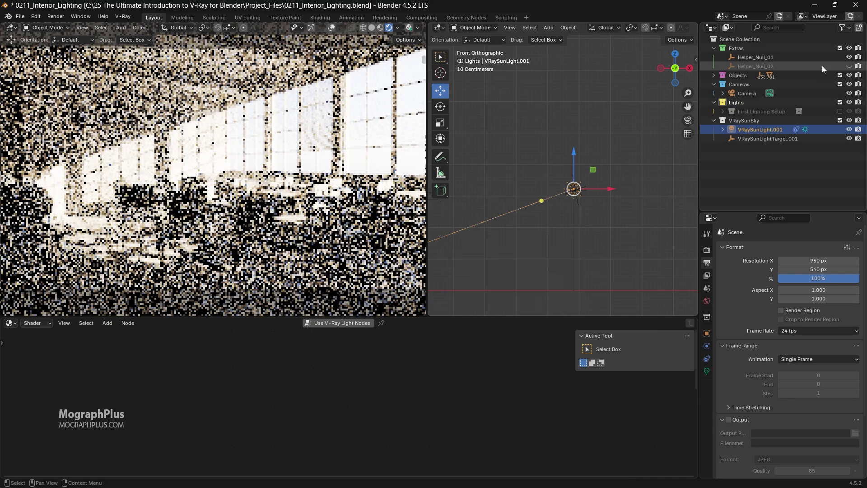
key(grave)
key(4)
key(grave)
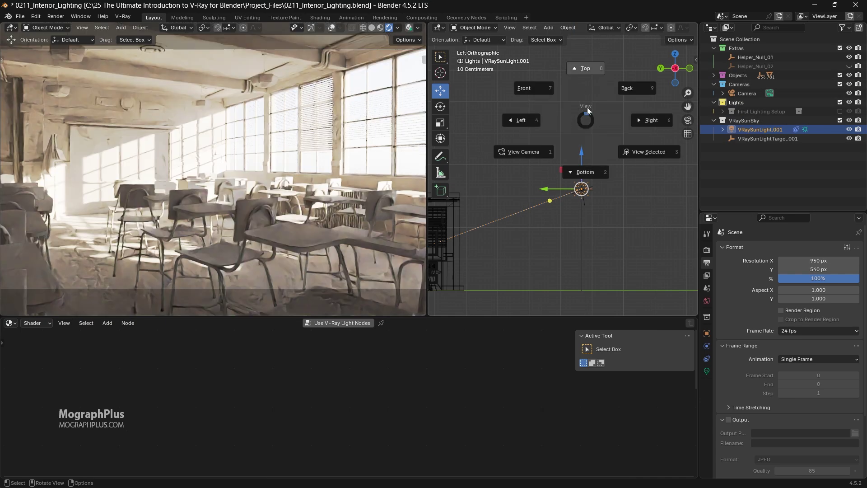
click(584, 70)
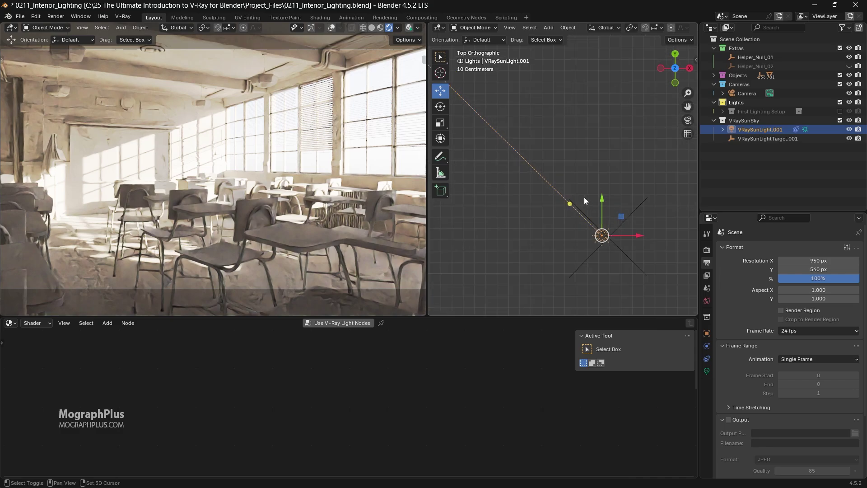
drag(621, 217, 604, 192)
Step: Check the sun's placement in a perspective view and return the camera viewport to solid shading
key(grave)
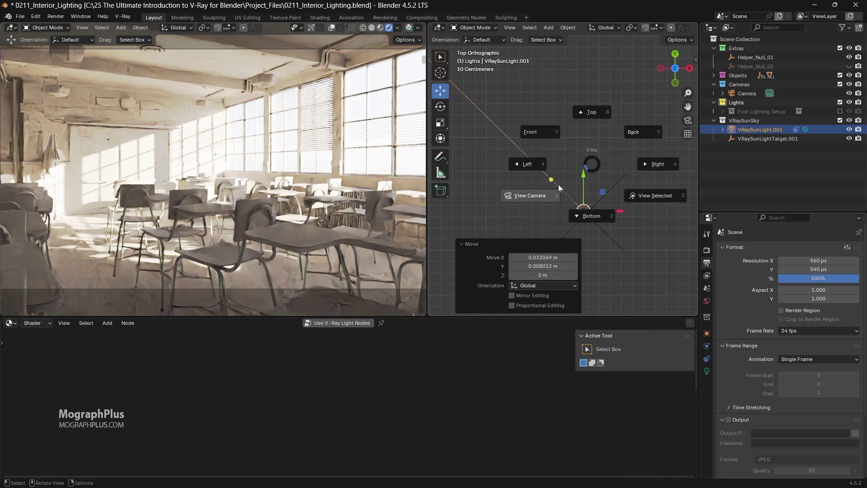
click(519, 112)
middle_drag(519, 112, 546, 148)
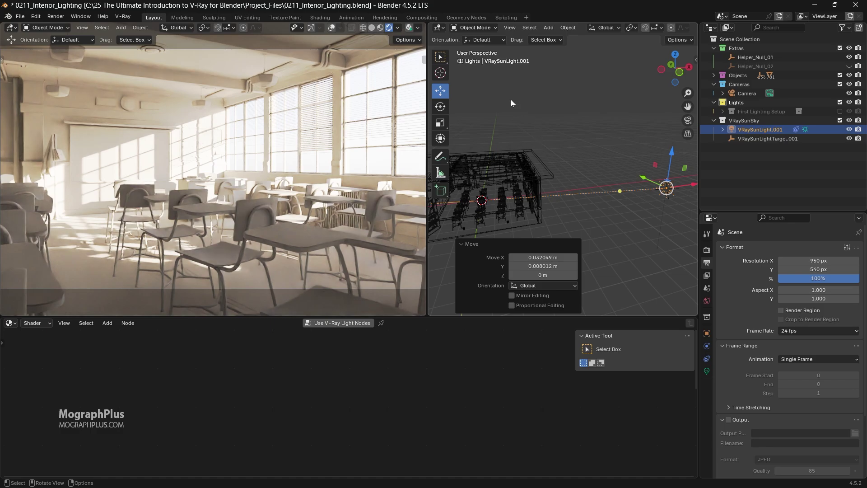
click(372, 28)
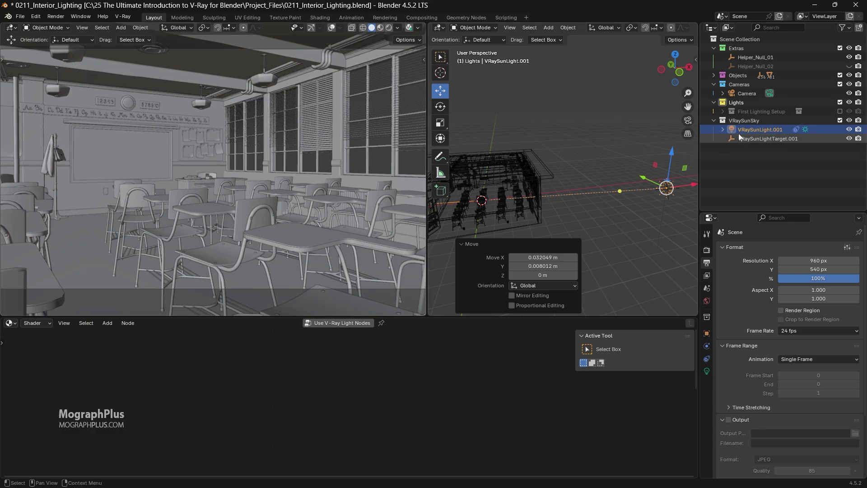
Step: Rename the VRaySunSky collection as Second Lighting Setup
double_click(741, 121)
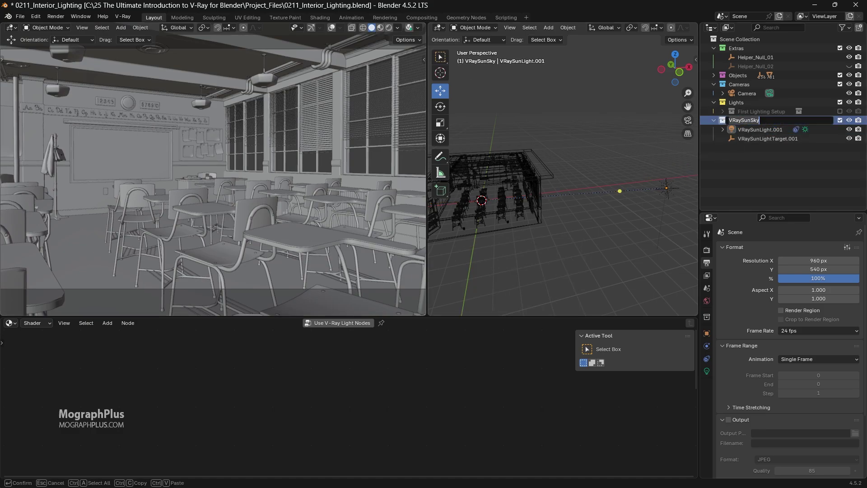
text(Second Lighting Setup)
key(Return)
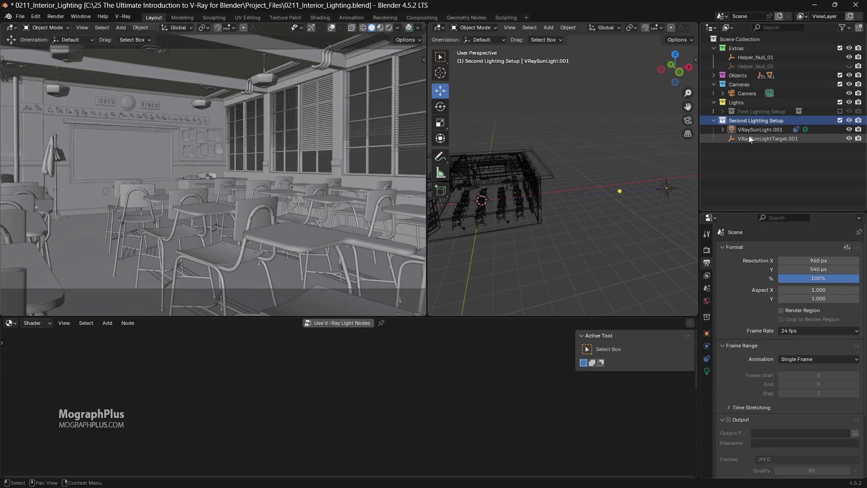
Step: Nest the Second Lighting Setup collection inside Lights and exclude it from the view layer
drag(746, 119, 730, 103)
click(839, 120)
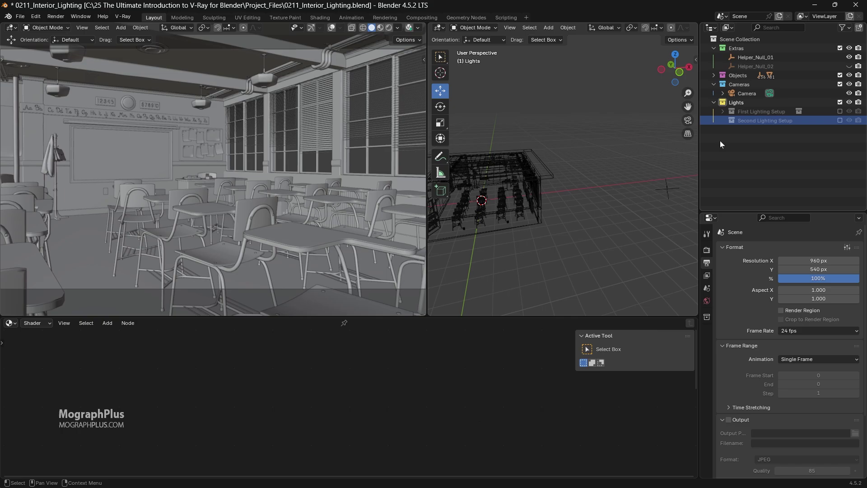
Step: Add a V-Ray Dome Light to the Lights collection and show the camera viewport in rendered shading
click(123, 17)
mouse_move(180, 100)
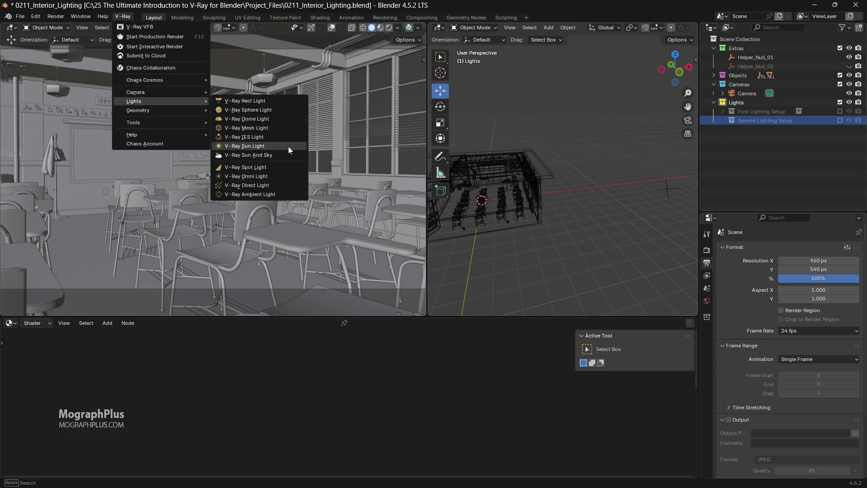
click(269, 118)
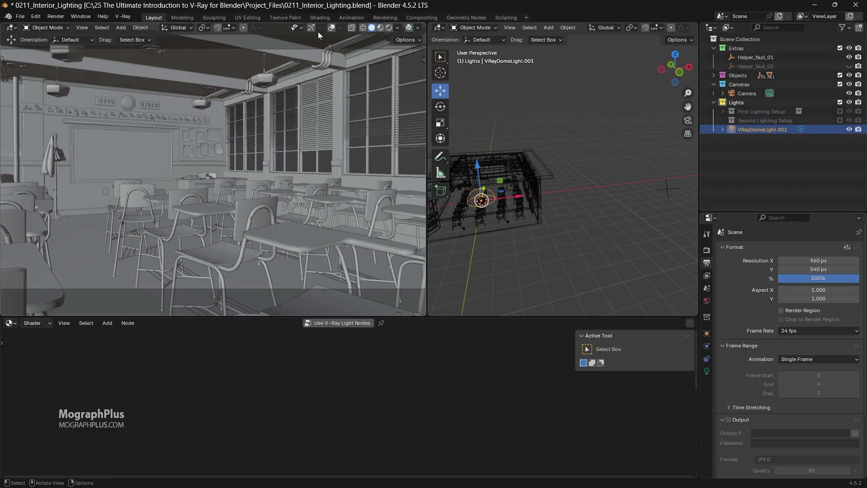
click(389, 27)
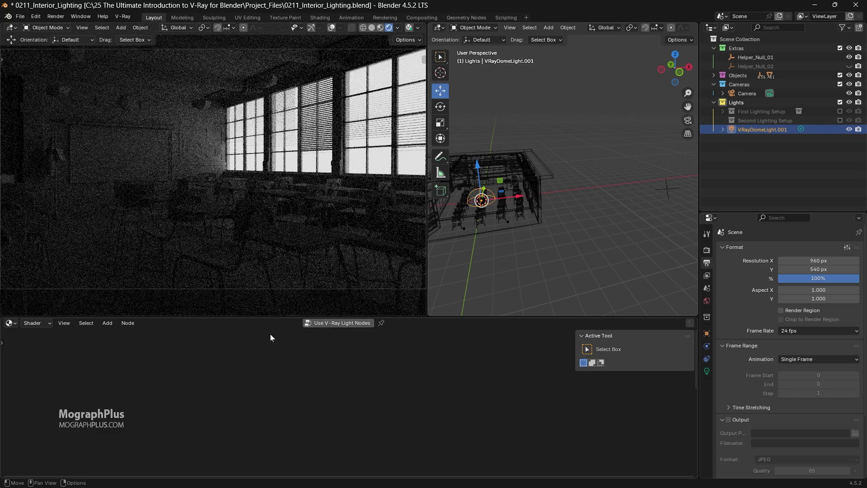
Step: Enable V-Ray light nodes for the new dome light and place a V-Ray Bitmap node beside the Light Dome node
click(34, 324)
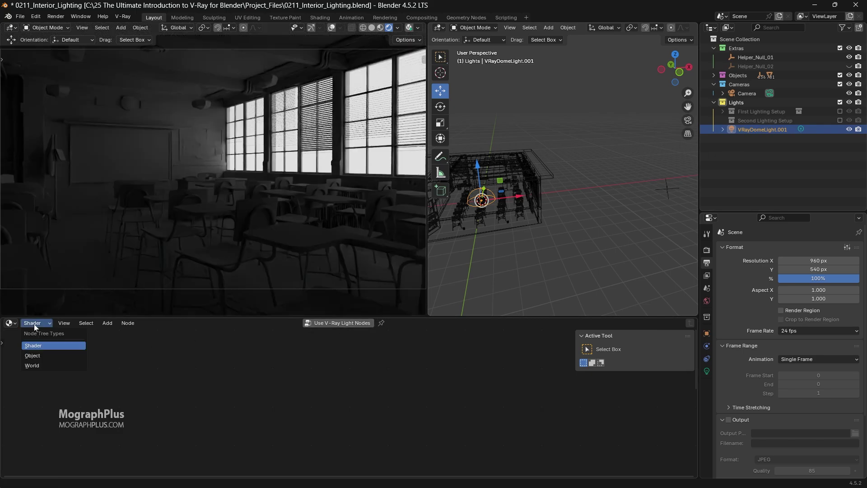
click(322, 323)
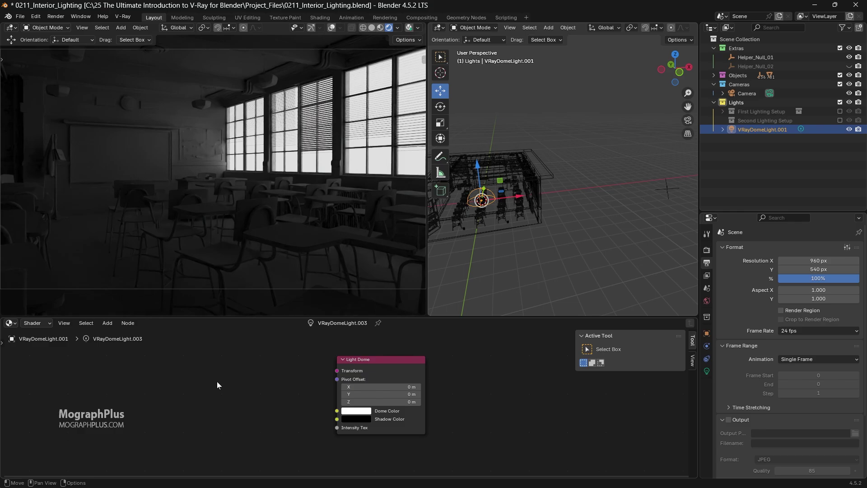
key(shift+a)
mouse_move(212, 393)
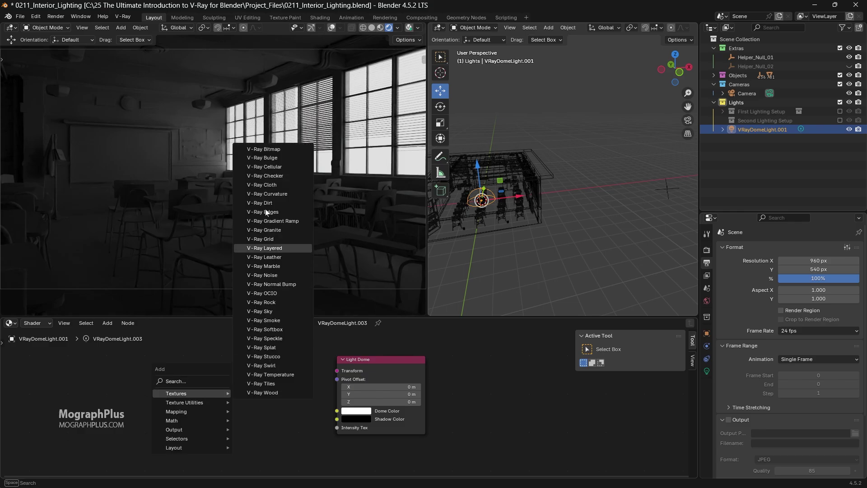
click(278, 148)
click(242, 360)
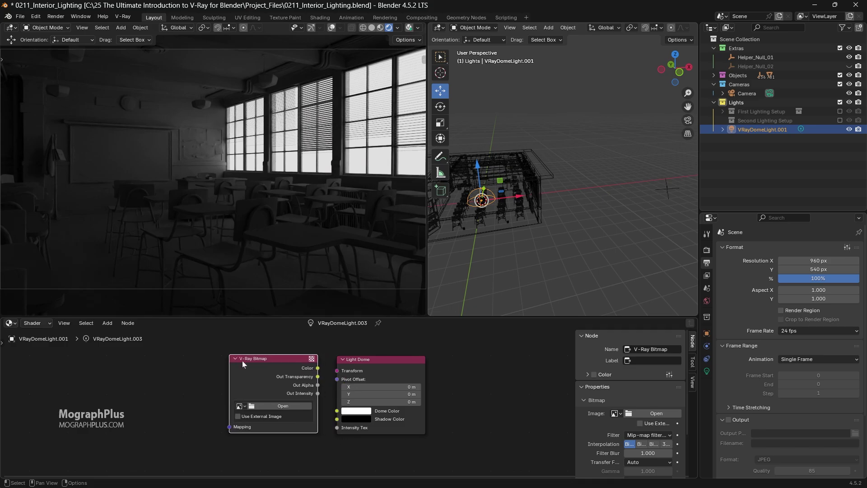
Step: Load the_sky_is_on_fire_4k.hdr from the HDRIs folder into the V-Ray Bitmap node
click(278, 406)
double_click(296, 151)
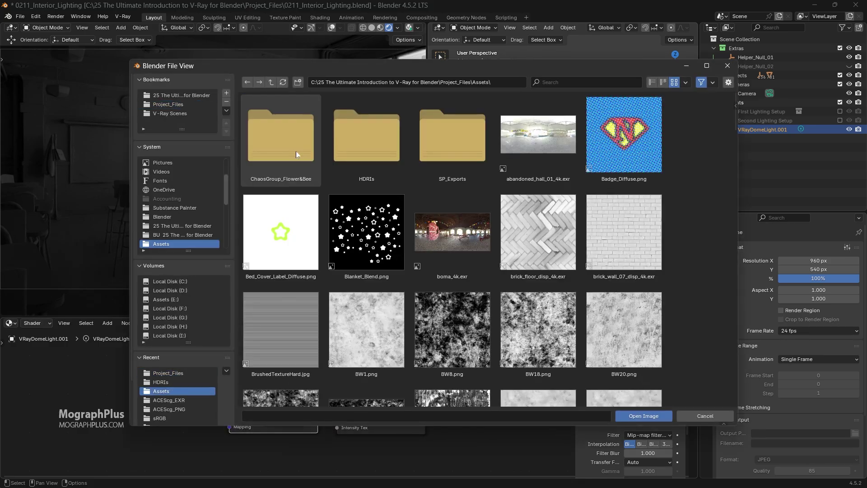
double_click(380, 134)
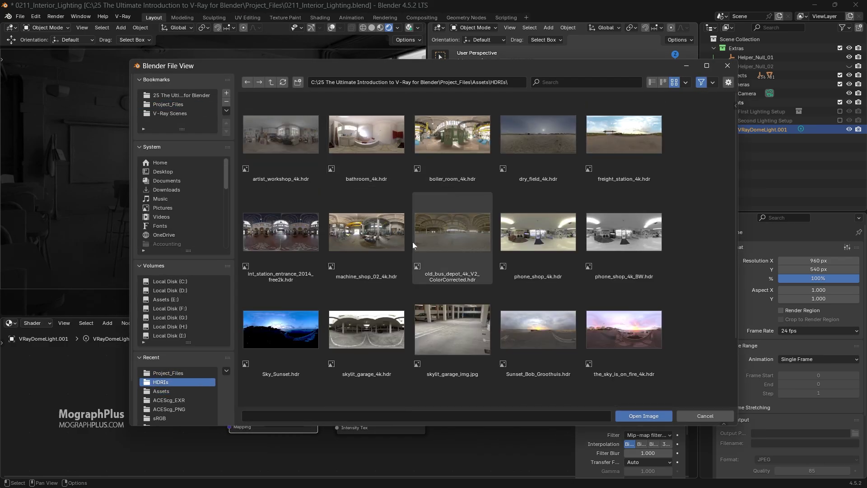
scroll(416, 244, down, 3)
double_click(622, 247)
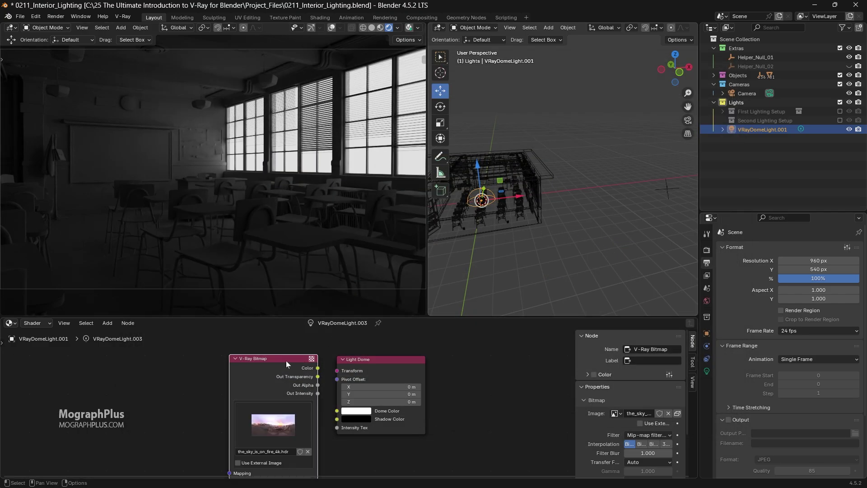
Step: Connect the bitmap's Color output to the Light Dome's Dome Color and set the dome light's intensity to 10
drag(286, 360, 336, 412)
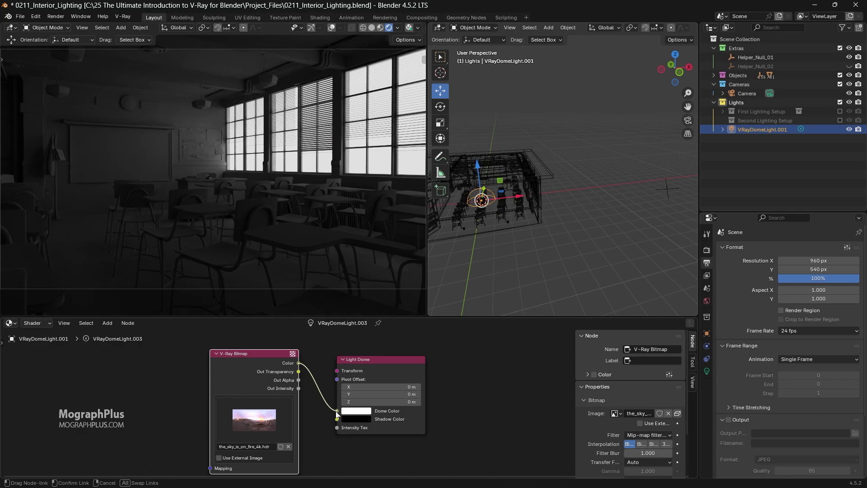
drag(335, 411, 335, 411)
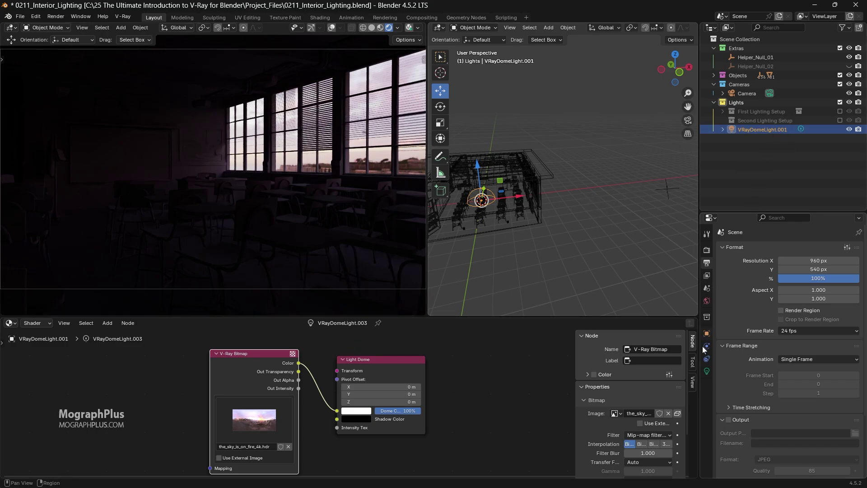
click(706, 371)
double_click(809, 344)
text(10)
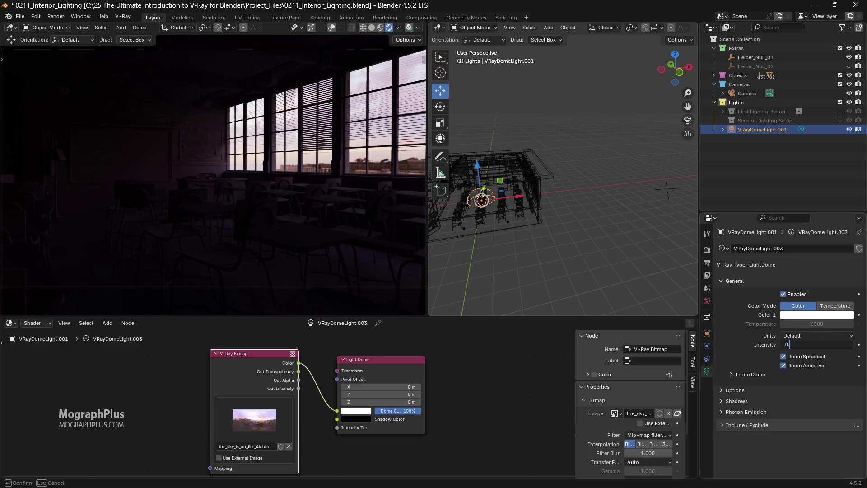
key(Return)
Step: Set the dome light's Z rotation to 200° and check the rendered viewport's denoiser options
click(707, 333)
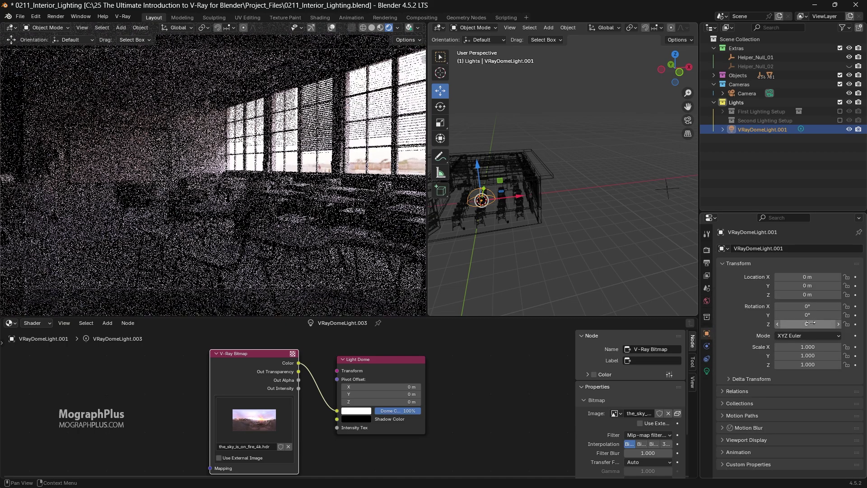
double_click(811, 323)
text(200)
key(Return)
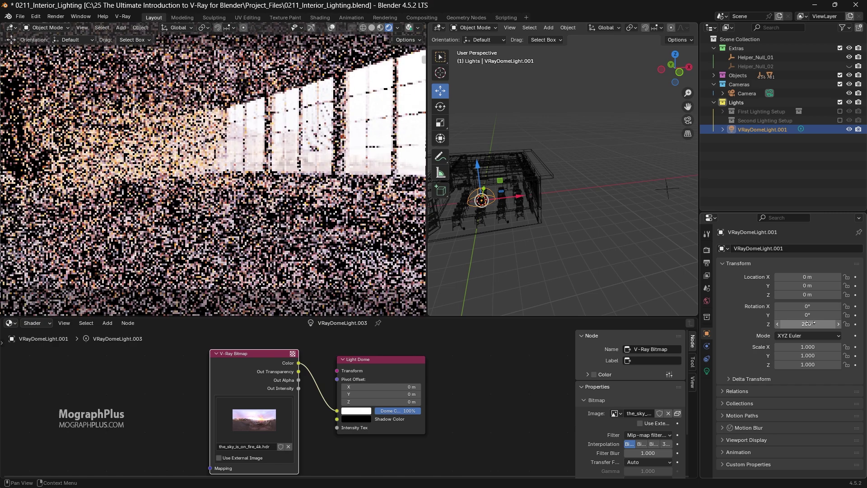
click(416, 28)
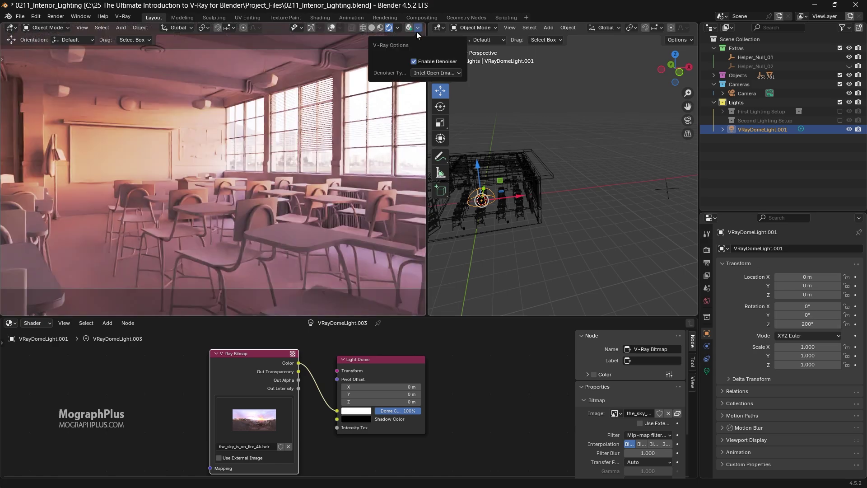
click(417, 30)
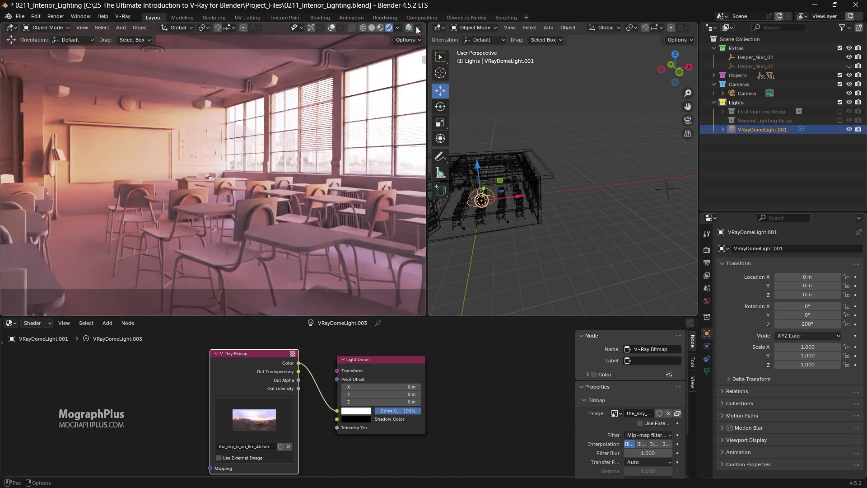
Step: Replace the bitmap node's image with Sky_Sunset.hdr from the HDRIs folder
click(130, 17)
click(289, 447)
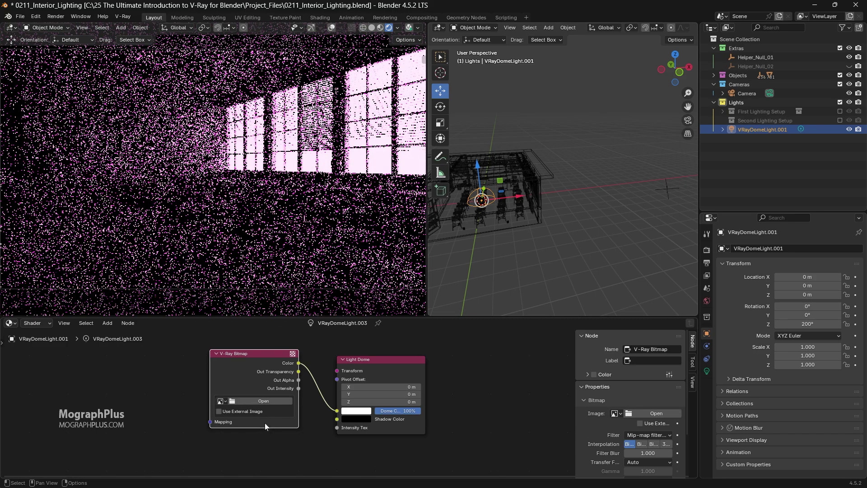
click(232, 401)
double_click(292, 166)
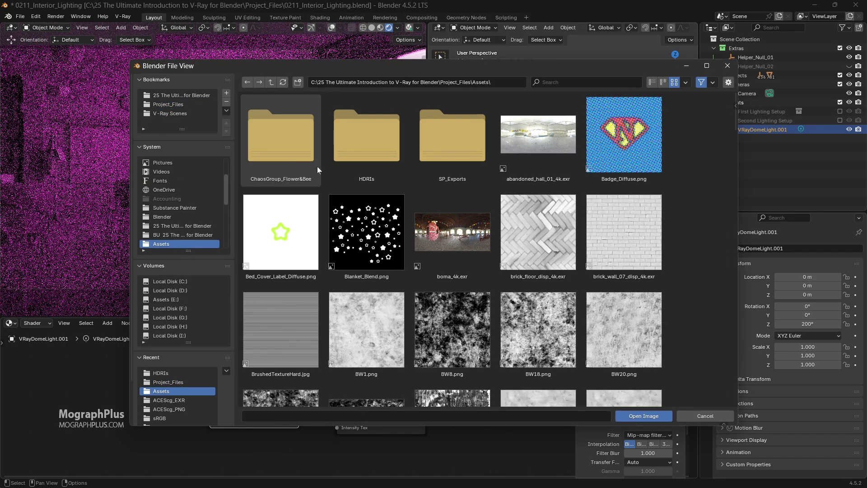
double_click(396, 134)
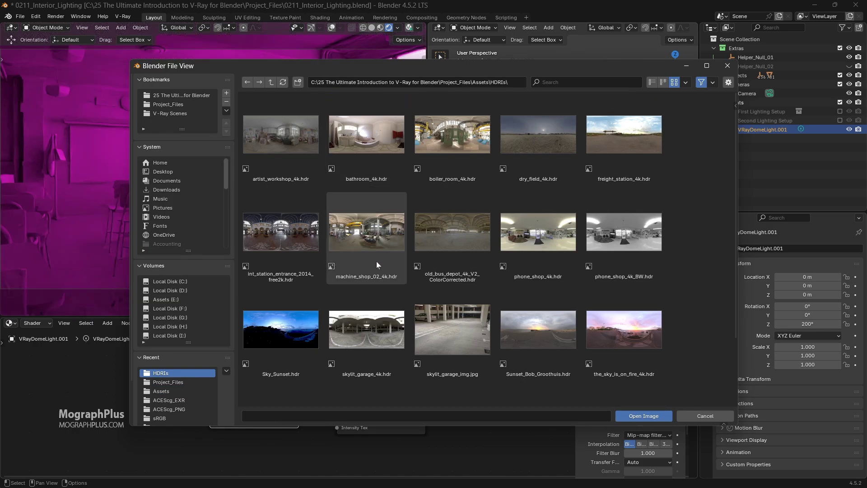
double_click(291, 321)
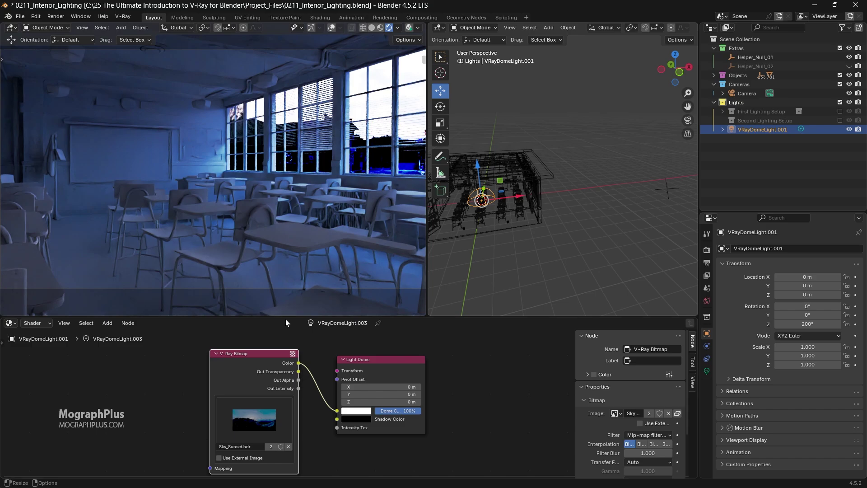
Step: Set the dome light's intensity to 25 and move the bitmap node farther from the Light Dome node
drag(286, 319, 267, 314)
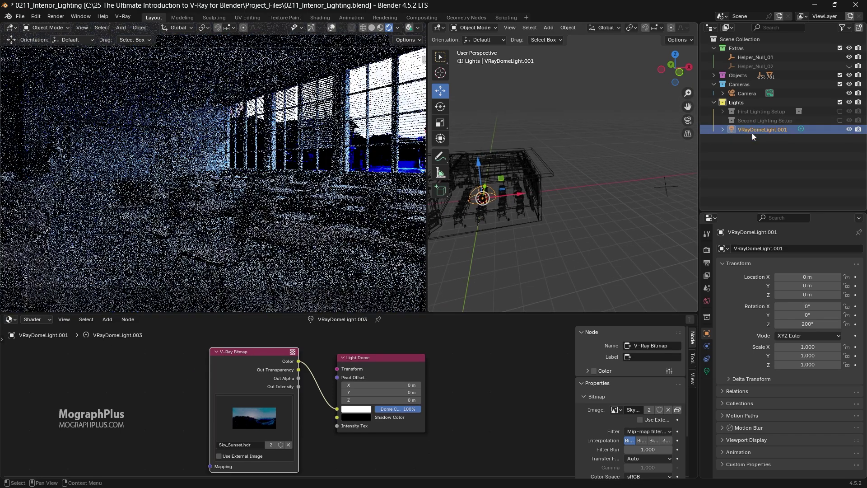
click(707, 371)
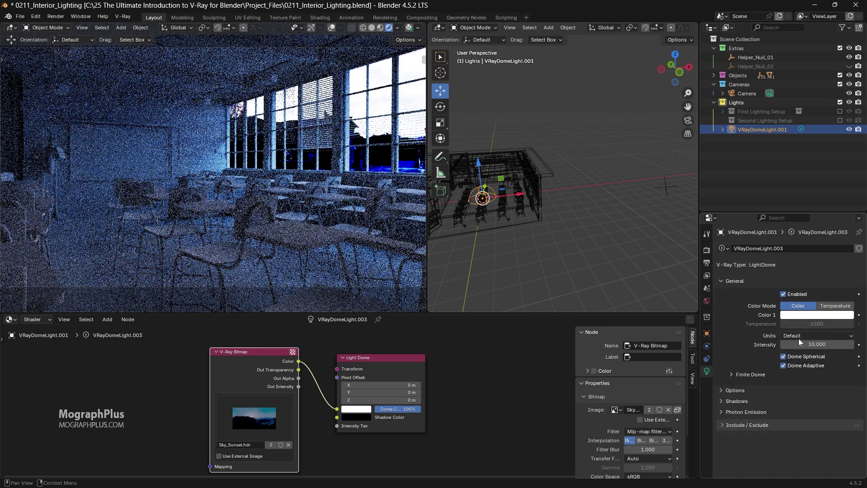
drag(820, 344, 821, 344)
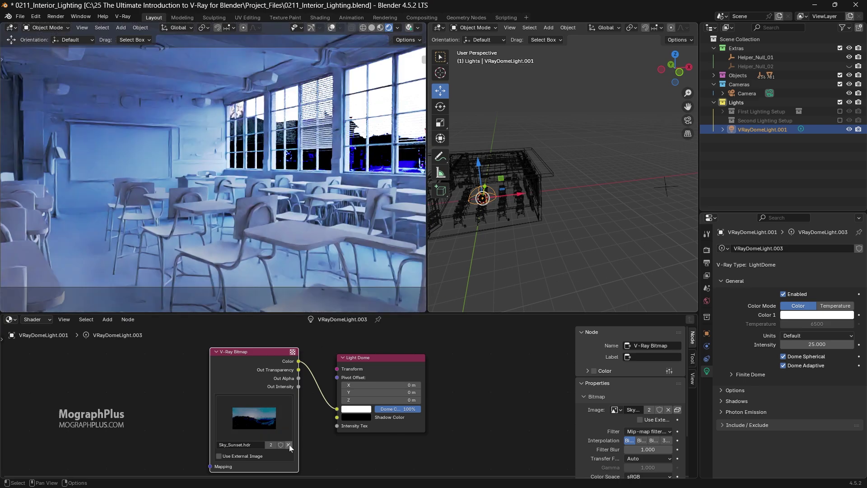
drag(246, 367, 215, 366)
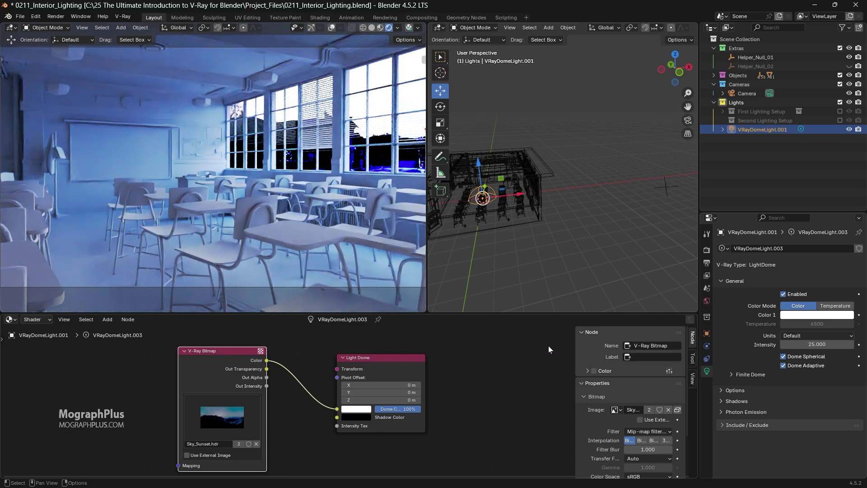
Step: Try Z rotations of 0°, 50° and 100° on the dome light to compare the sunset lighting
click(707, 333)
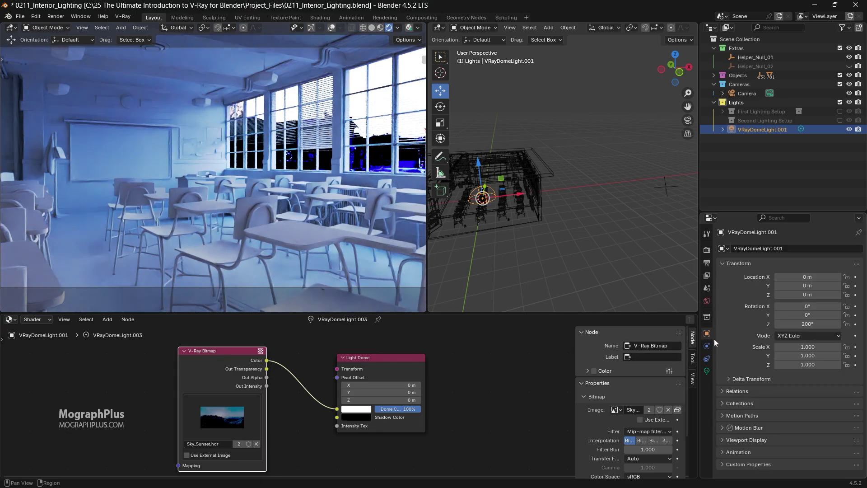
click(800, 324)
key(Return)
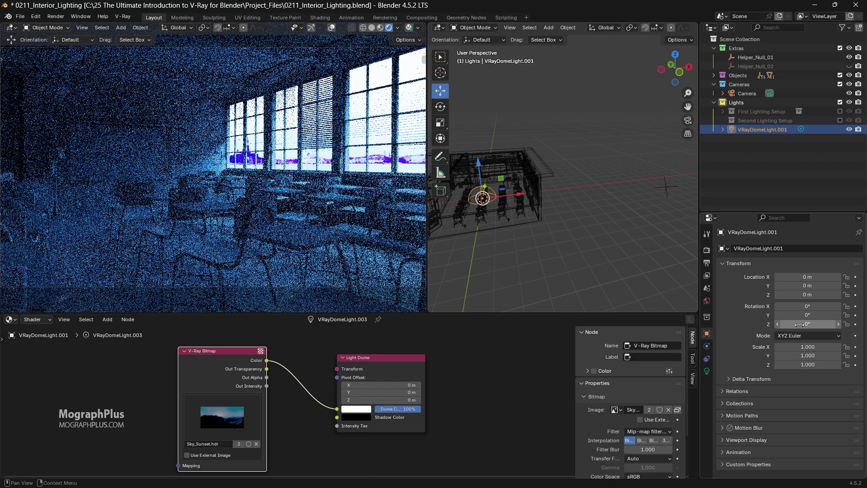
click(799, 324)
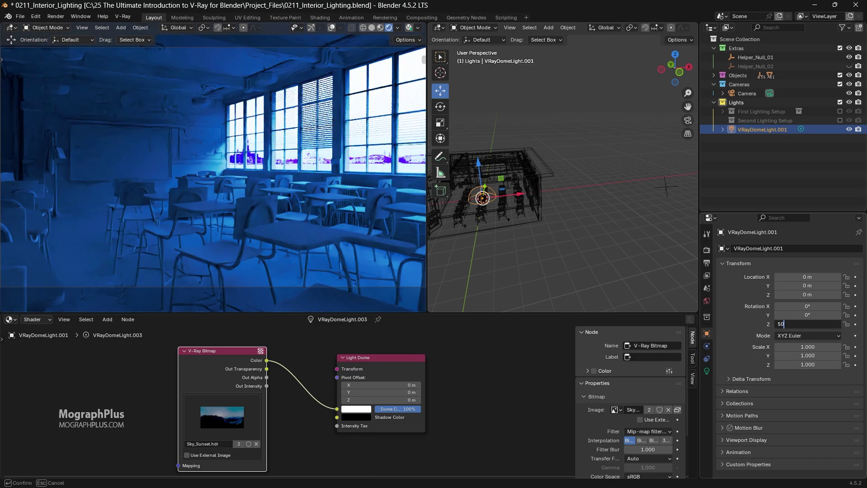
text(50)
key(Return)
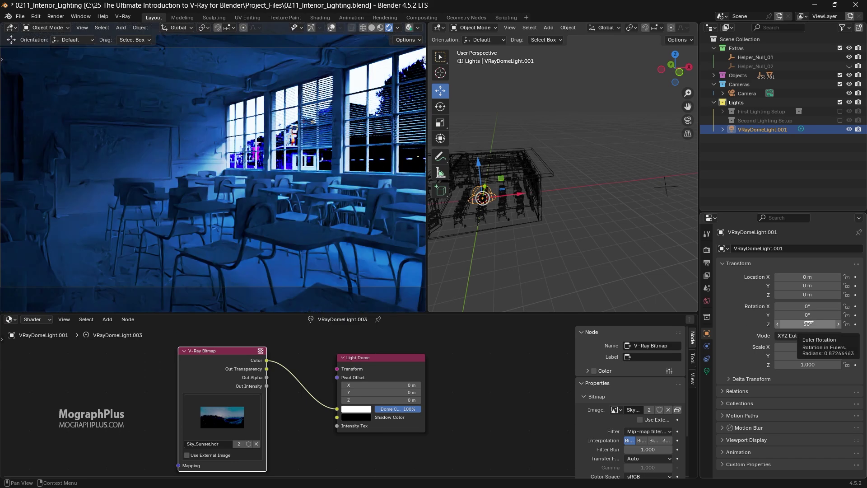
double_click(808, 323)
text(100)
key(Return)
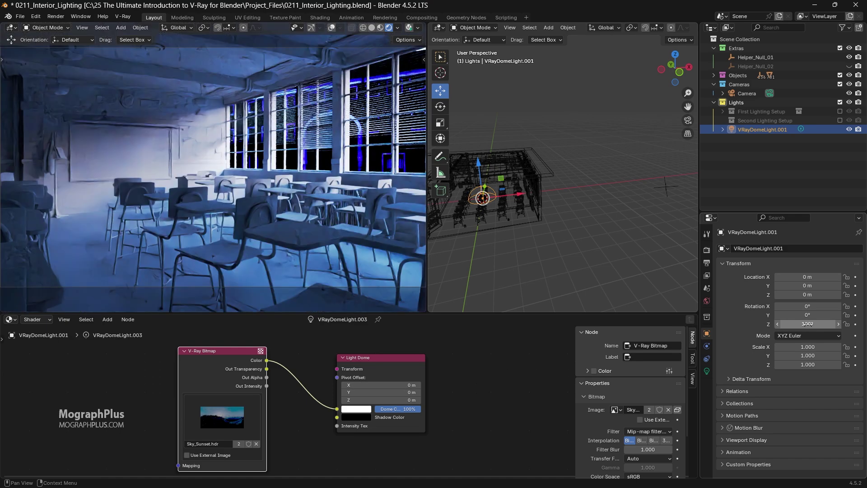
Step: Return the dome light's Z rotation to 200°
double_click(808, 323)
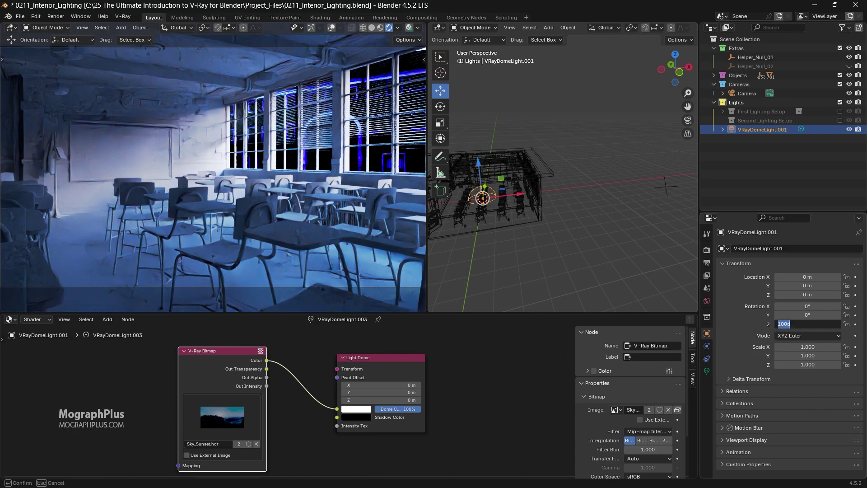
text(200)
key(Return)
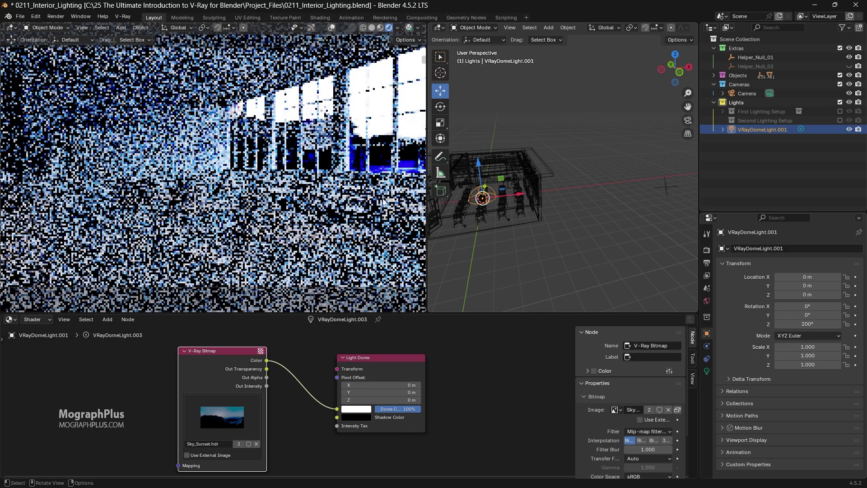
Step: Add a V-Ray Sun Light to the scene and select the sun in the perspective view
click(121, 16)
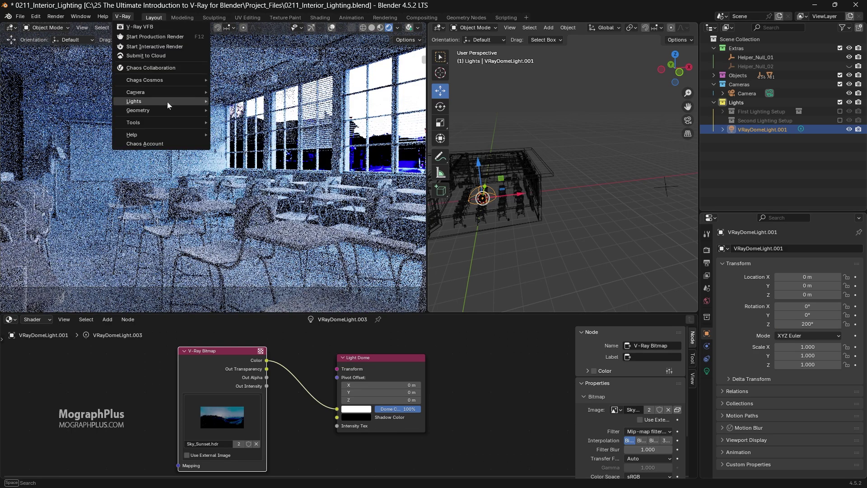
mouse_move(168, 101)
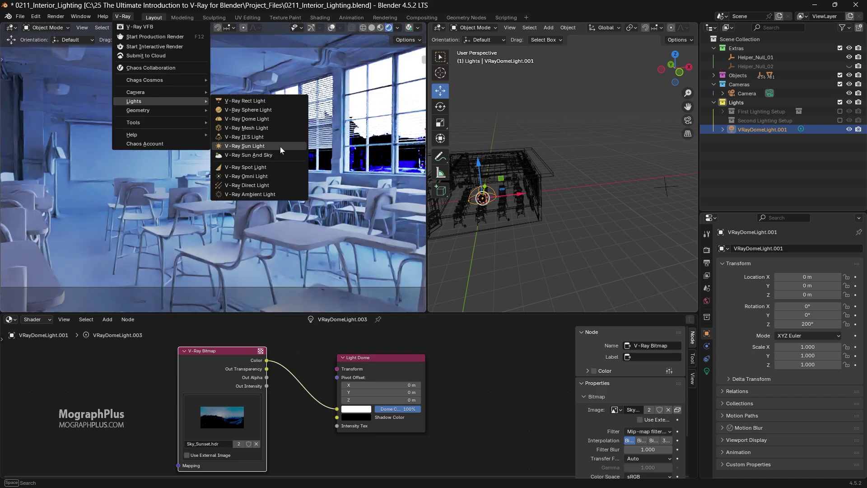
click(280, 146)
middle_drag(554, 129, 554, 141)
click(541, 131)
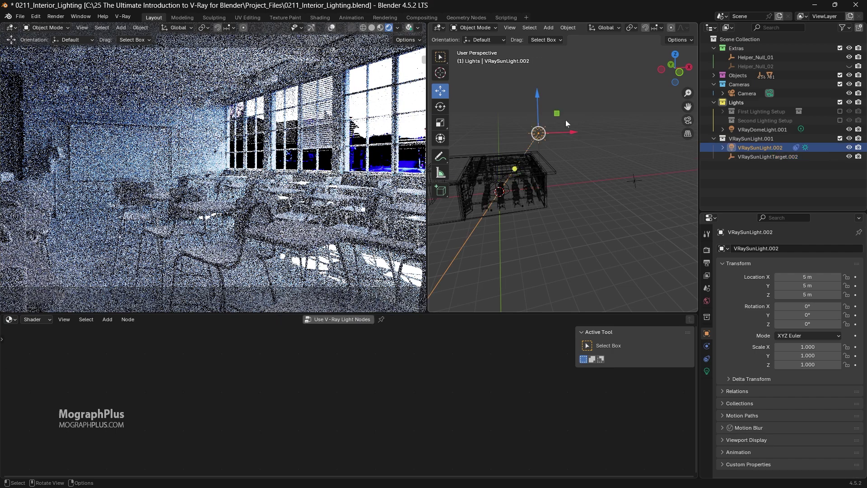
Step: Reposition the sun light outside the classroom windows at about X 8.8 m, Y -8.6 m, Z 3.4 m using front and top views
key(KP_1)
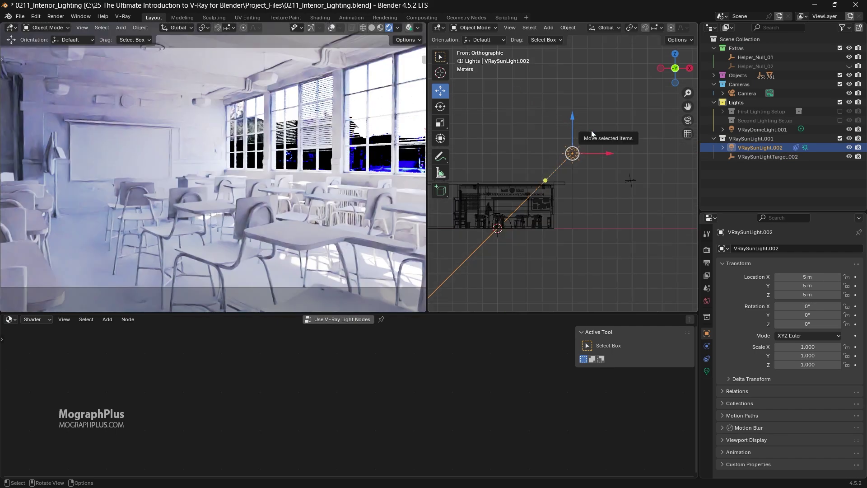
drag(592, 134, 651, 158)
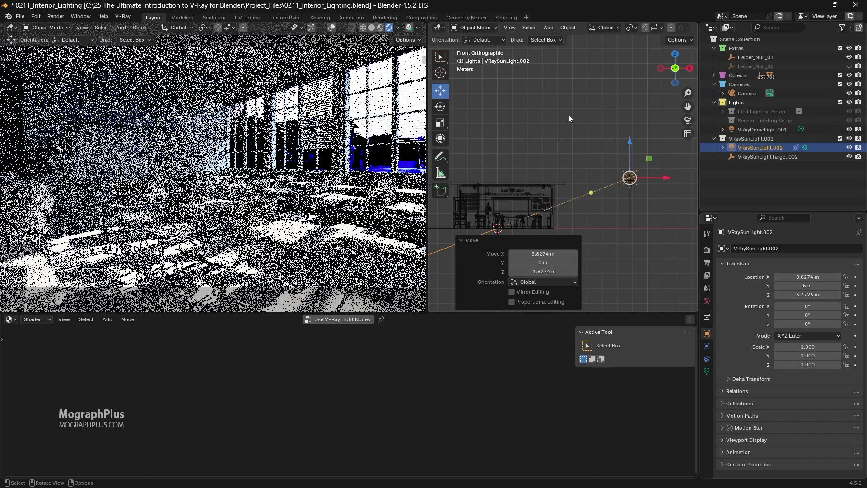
key(grave)
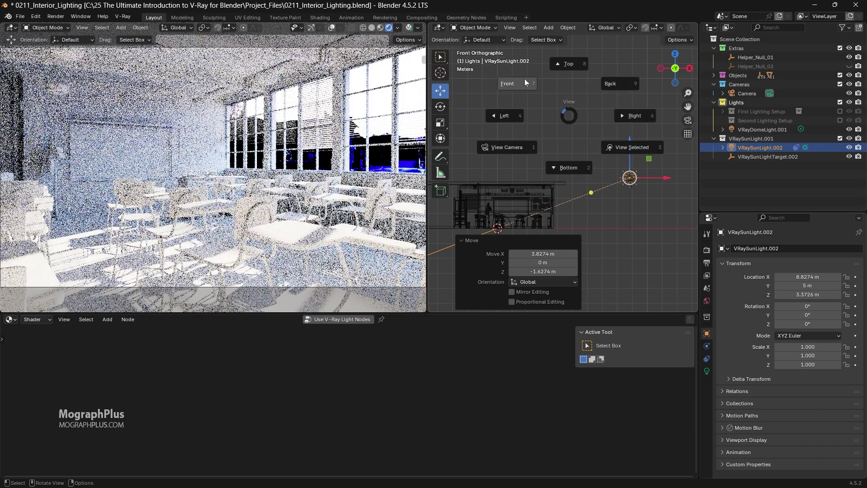
click(562, 66)
scroll(563, 107, down, 3)
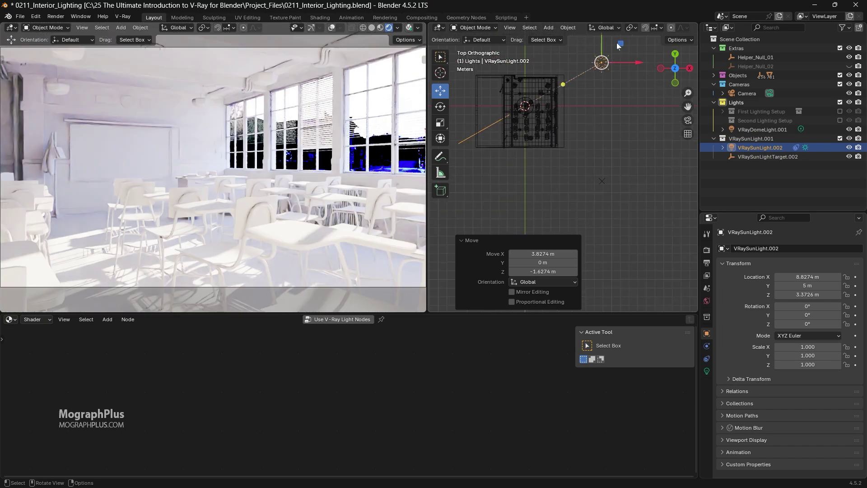
click(628, 178)
scroll(627, 179, up, 4)
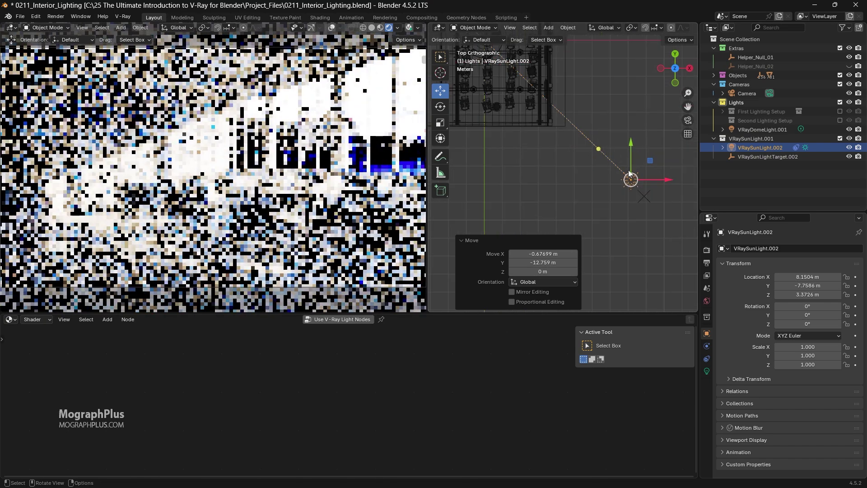
shift+middle_drag(597, 142, 525, 110)
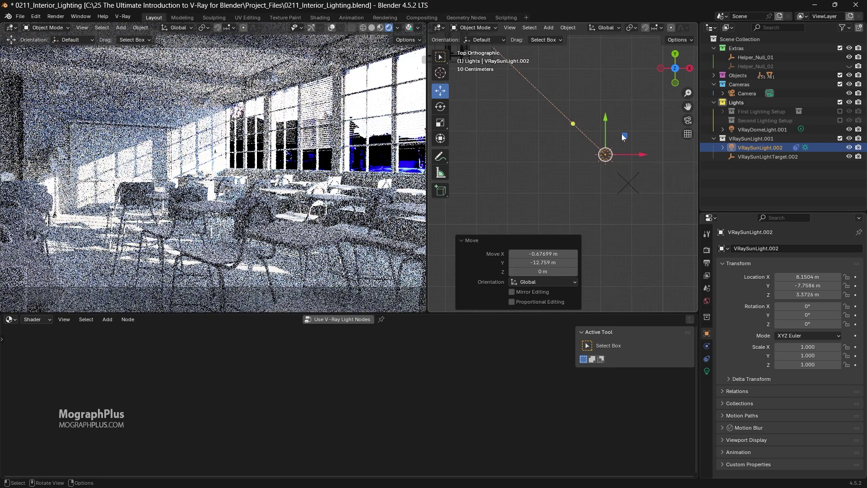
key(g)
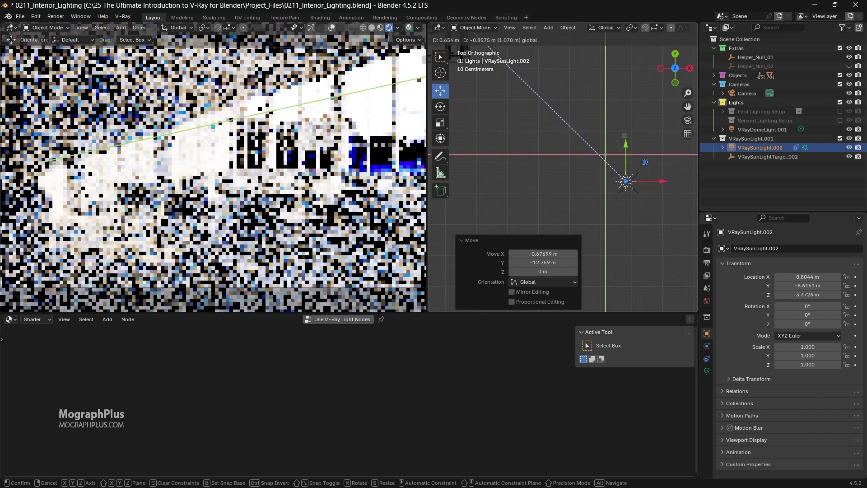
click(619, 150)
key(KP_1)
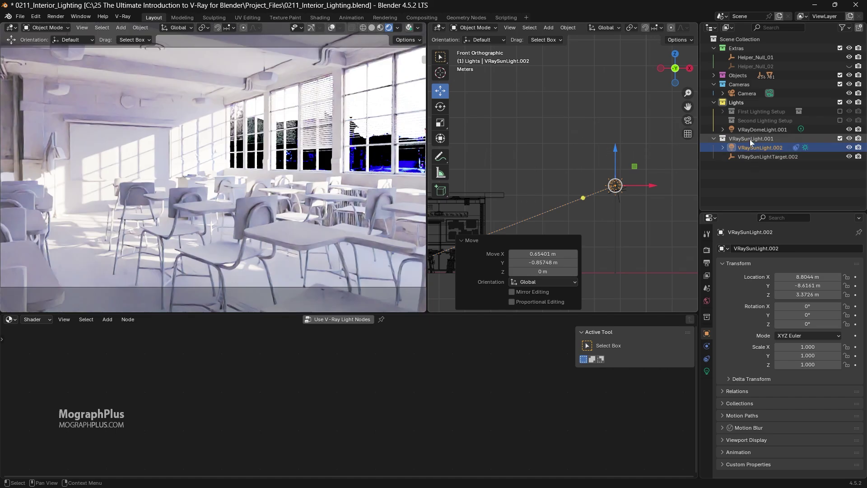
Step: Select VRayDomeLight.001 and make the dome light invisible in its options
click(752, 134)
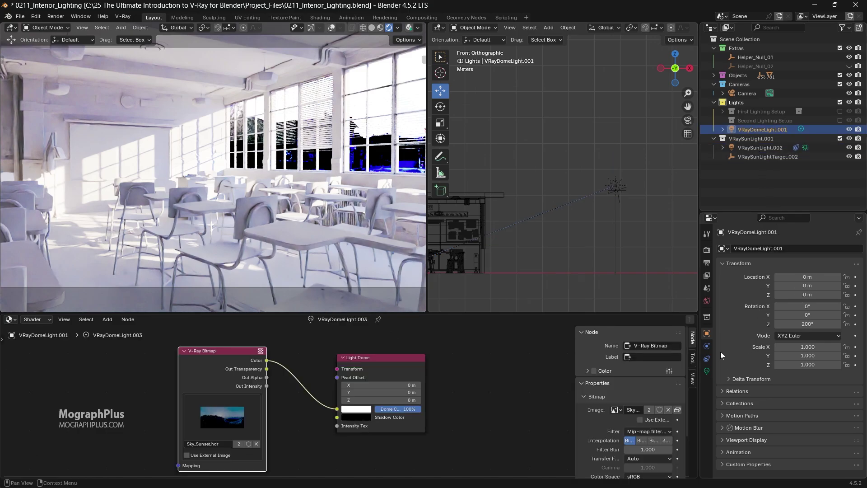
click(706, 370)
click(723, 391)
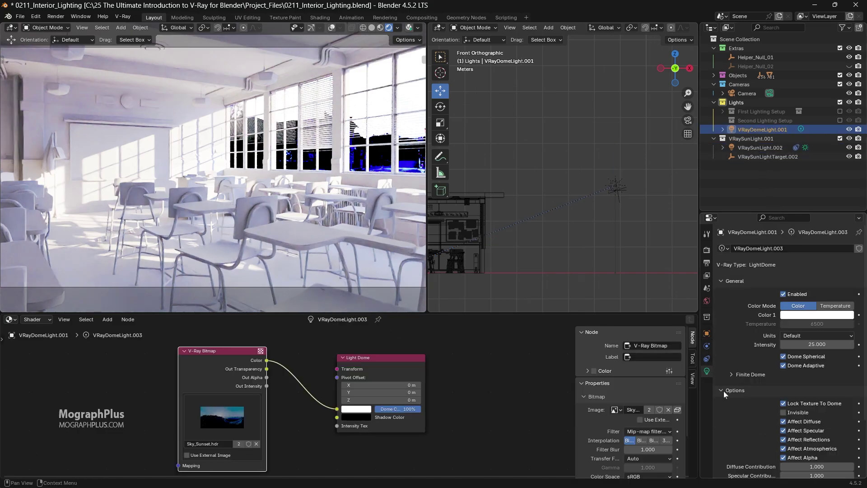
click(783, 413)
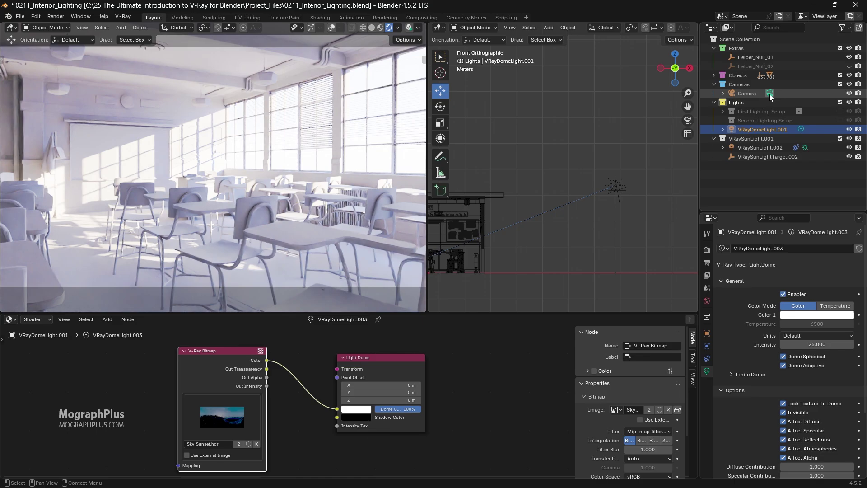
Step: Replace the dome light's bitmap image with freight_station_4k.hdr from the HDRIs folder
click(256, 444)
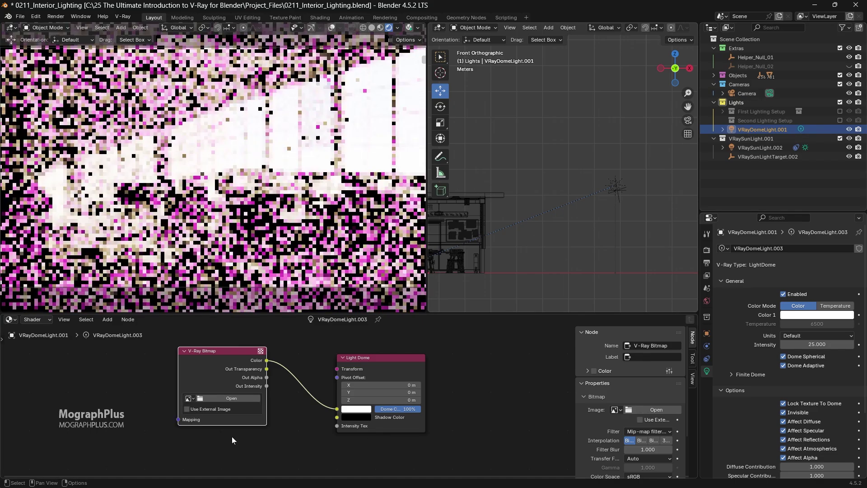
click(219, 395)
click(285, 159)
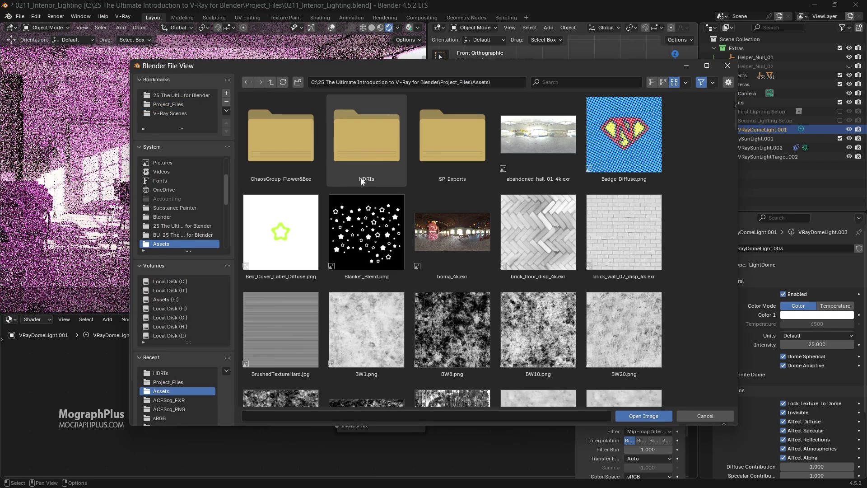
click(386, 142)
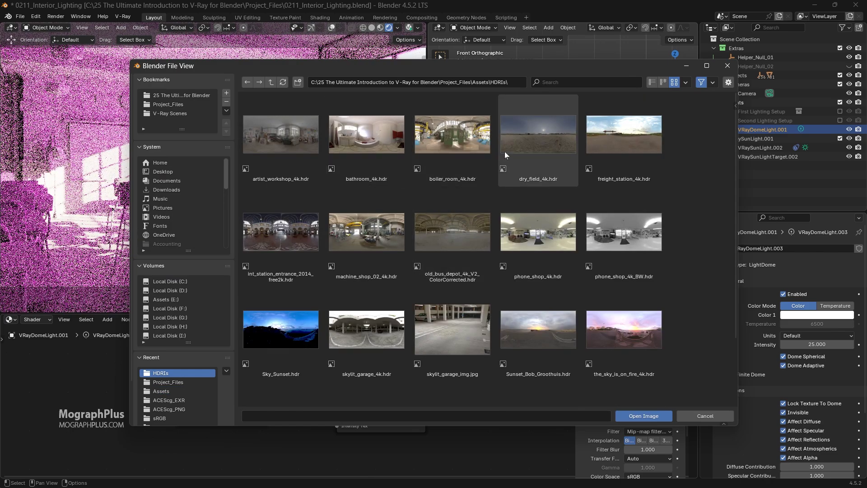
click(603, 140)
double_click(621, 136)
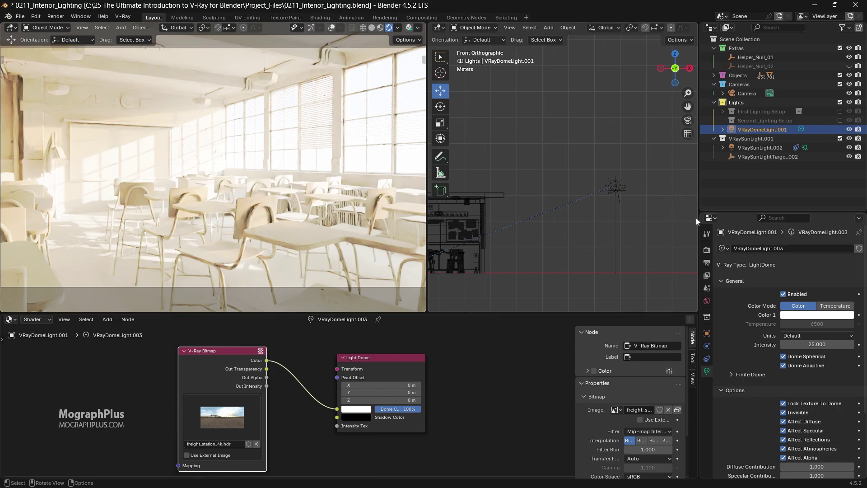
Step: Compare the lighting with and without the sun, and exclude the VRaySunLight.001 collection from the view layer
click(849, 148)
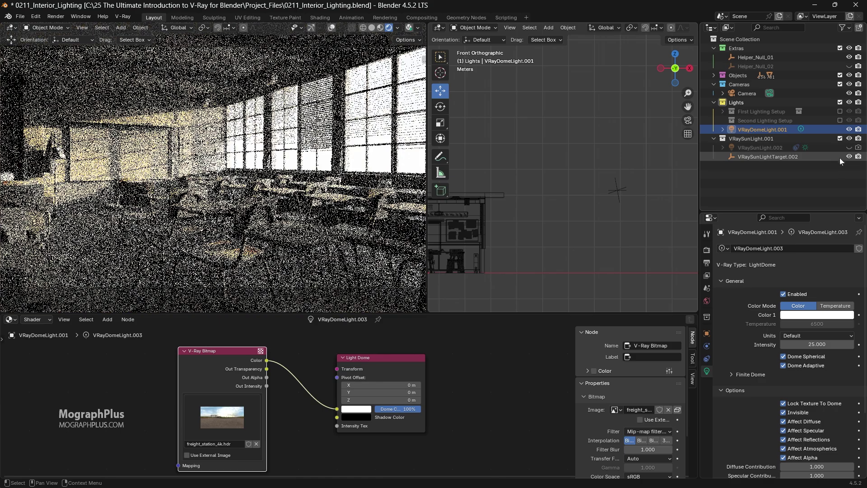
click(849, 156)
click(849, 156)
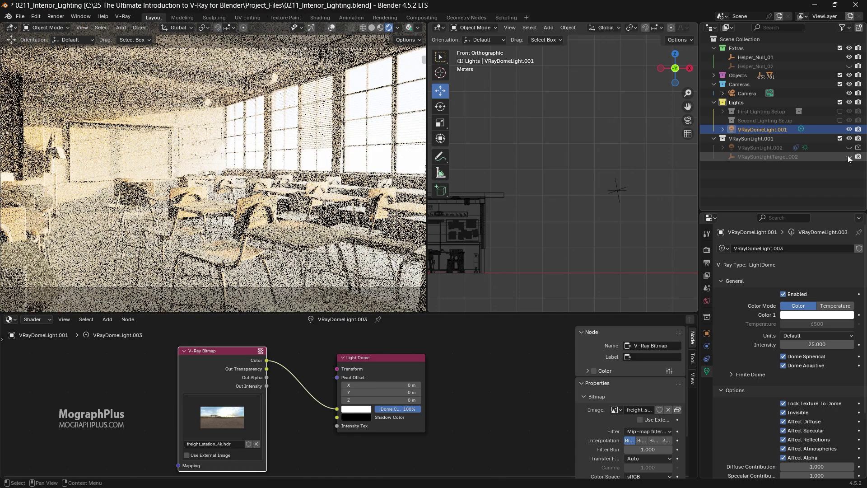
click(849, 148)
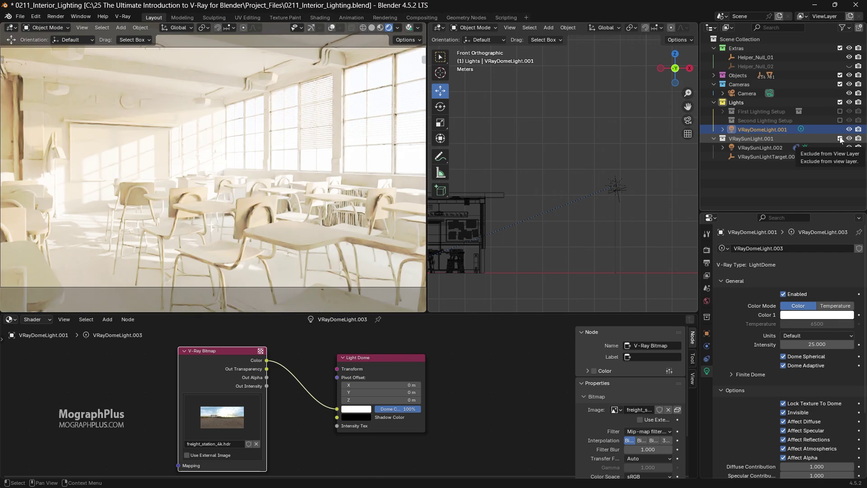
click(840, 138)
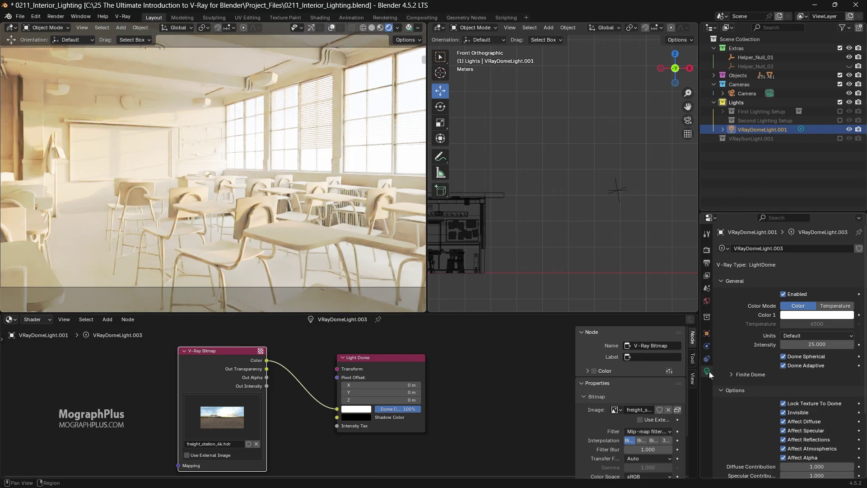
Step: Set the dome light's Z rotation to 170°
click(707, 334)
click(807, 323)
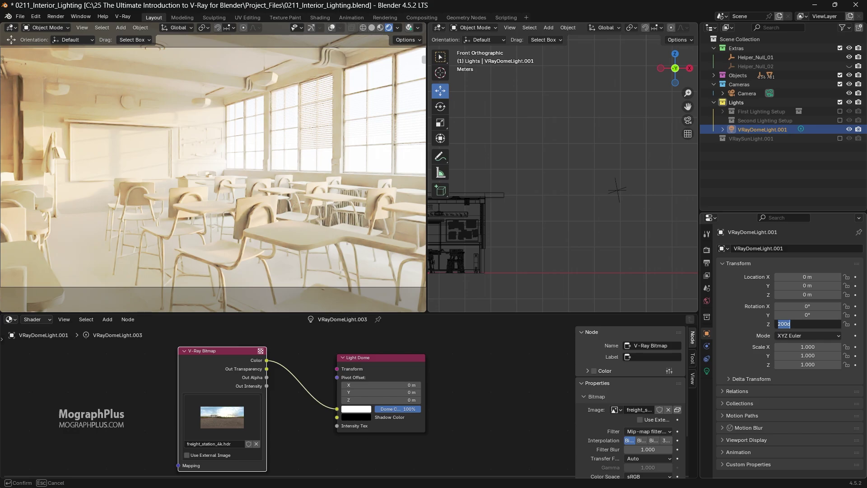
text(170)
key(Return)
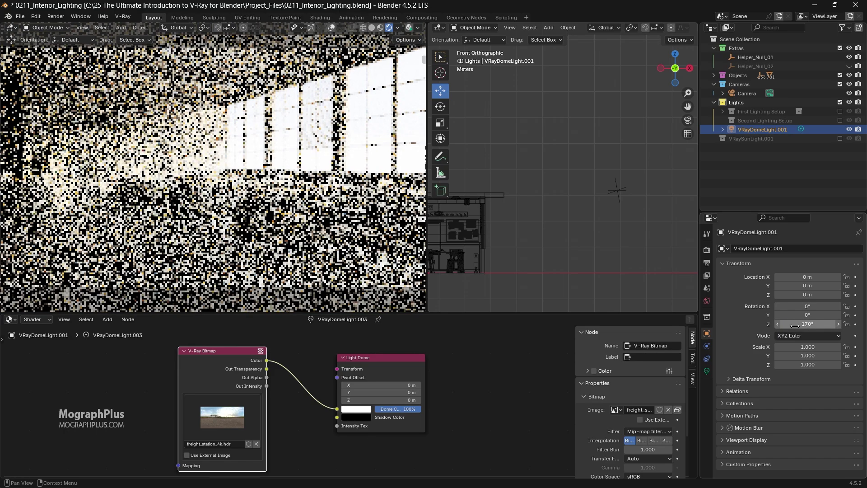
Step: Raise the dome light's intensity to 30
click(707, 371)
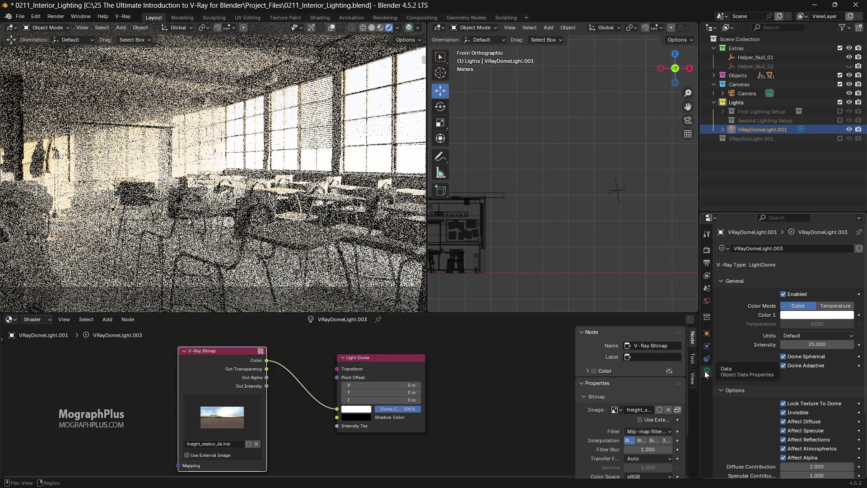
click(791, 345)
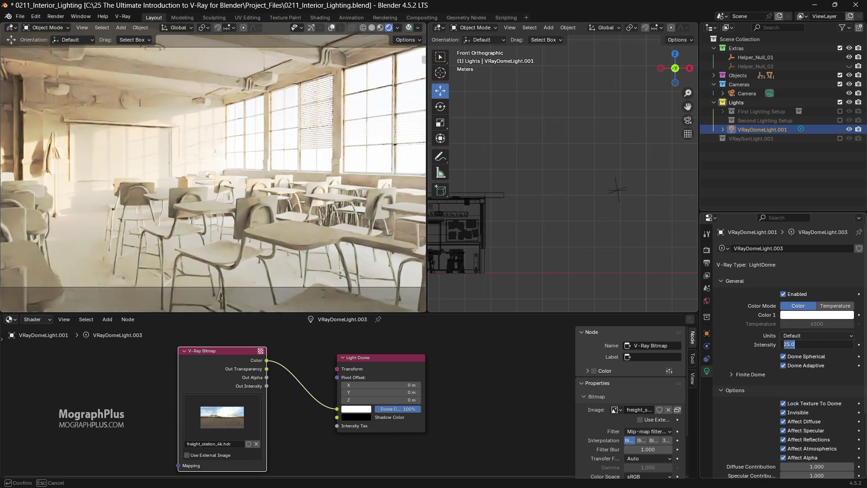
text(30)
key(Return)
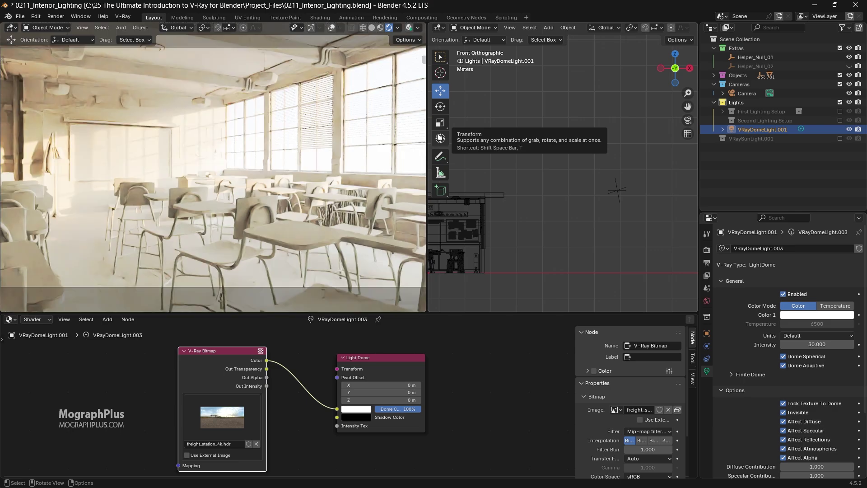
Step: Inspect the current classroom render in the V-Ray Frame Buffer and close it
click(123, 17)
click(135, 45)
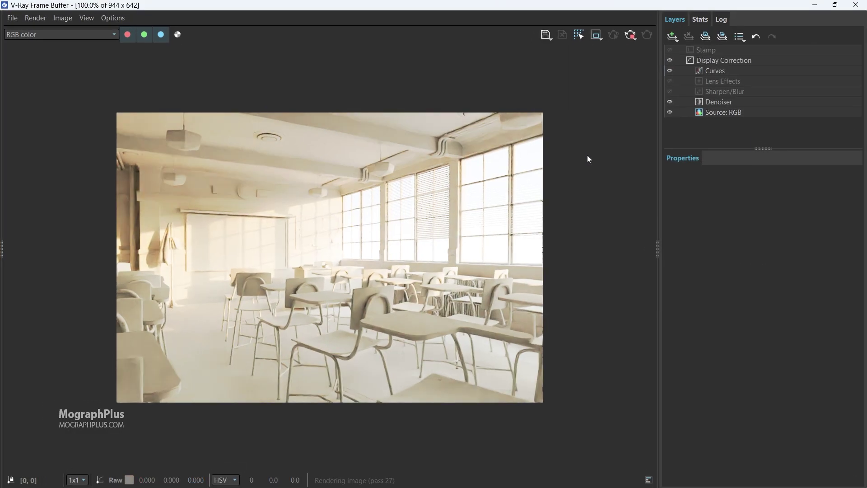
click(856, 5)
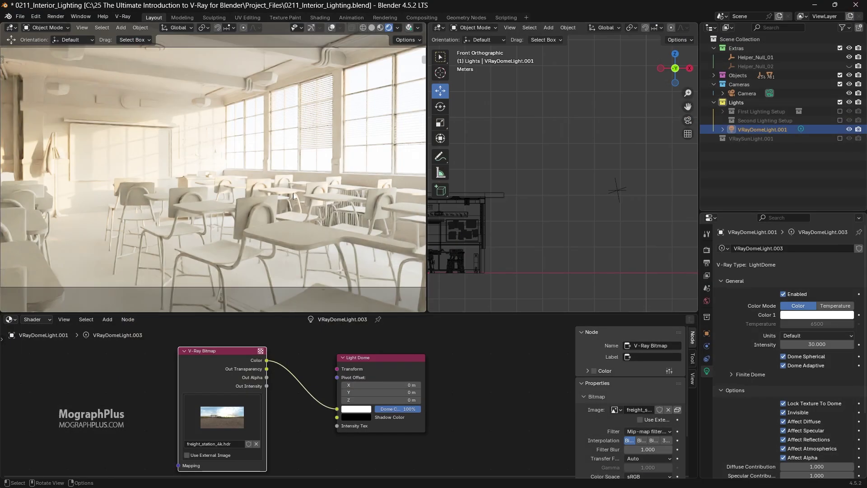
Step: Select the camera and set its physical camera exposure value to 9.5
click(755, 94)
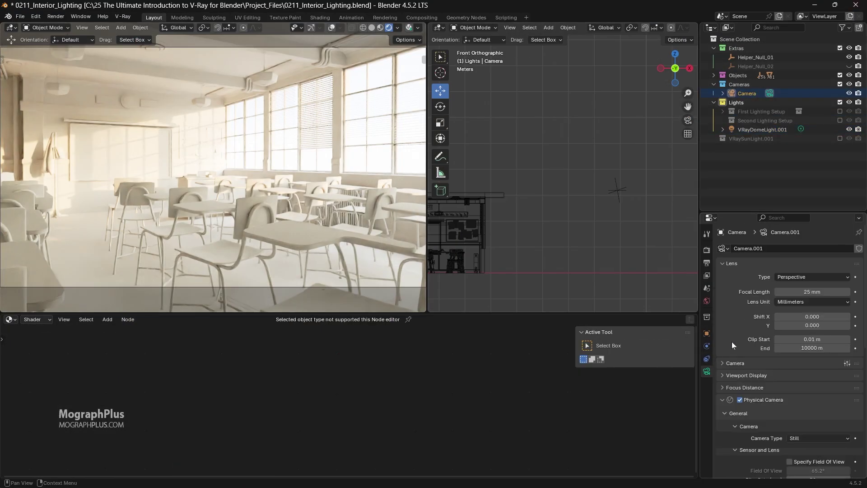
scroll(746, 343, down, 10)
click(818, 364)
text(9)
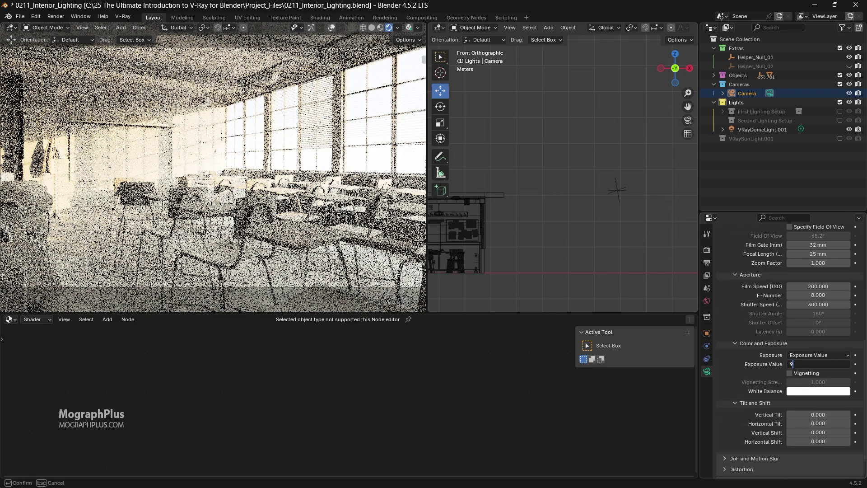
text(.5)
key(Return)
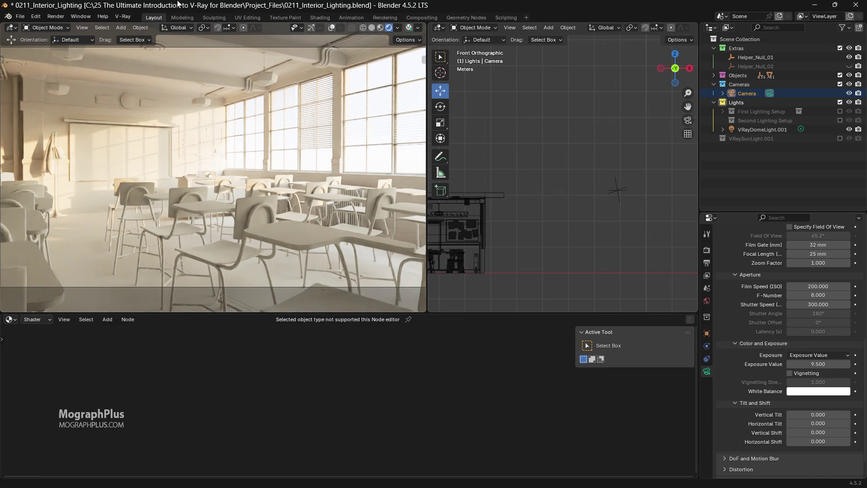
Step: Switch the camera viewport to solid shading and start an interactive render in the V-Ray Frame Buffer
click(130, 15)
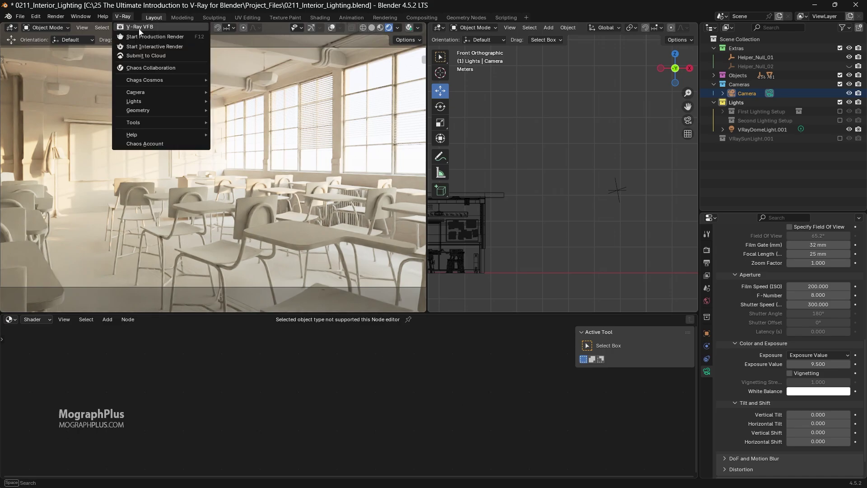
click(372, 27)
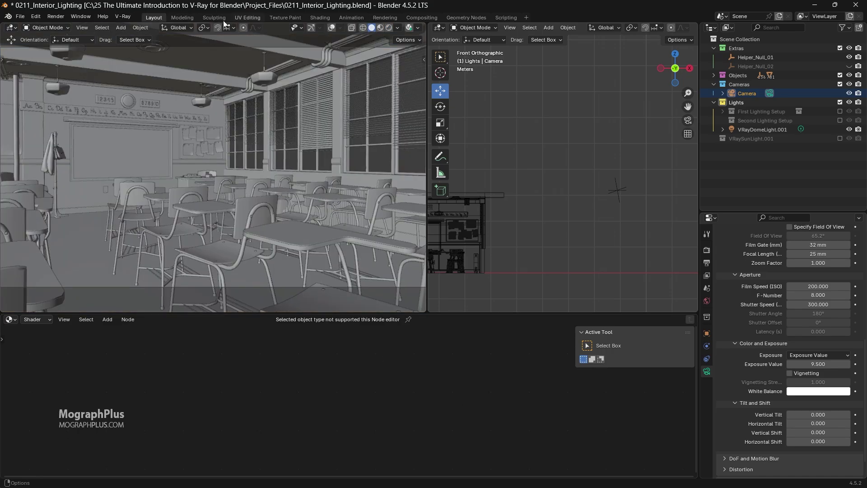
click(123, 16)
click(140, 27)
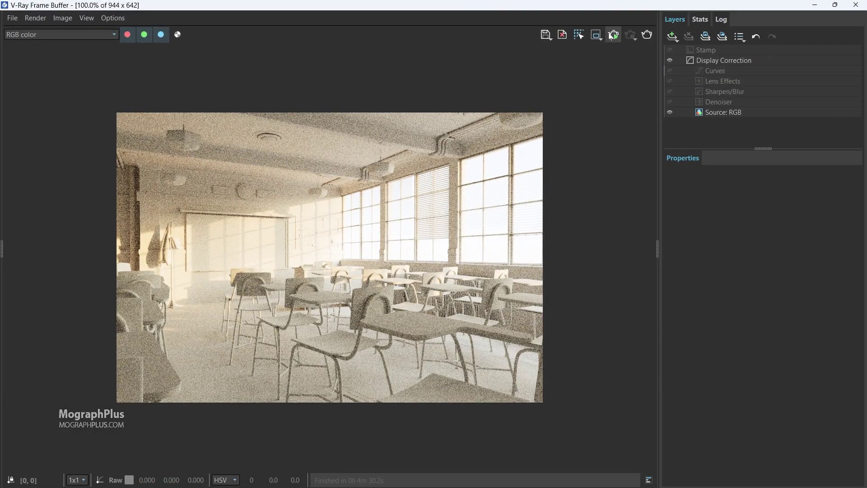
Step: Enable the Curves layer and move the master curve's lower point to about (0.321, 0.248)
click(714, 70)
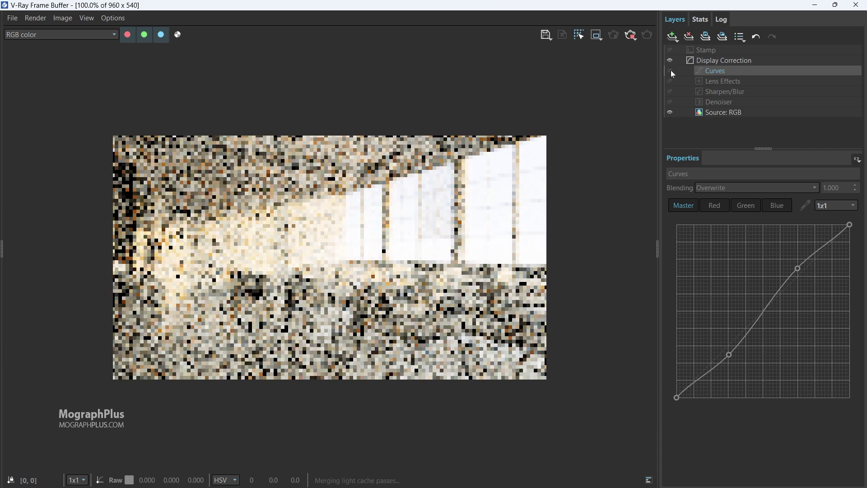
click(671, 70)
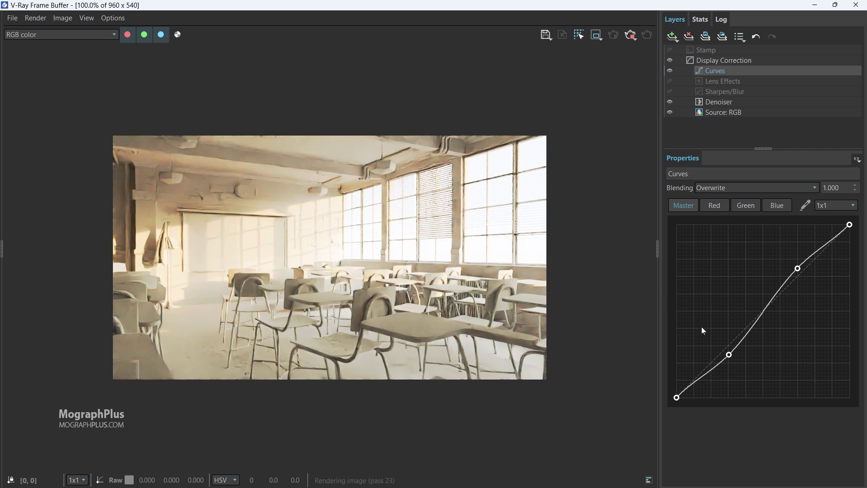
drag(728, 355, 732, 355)
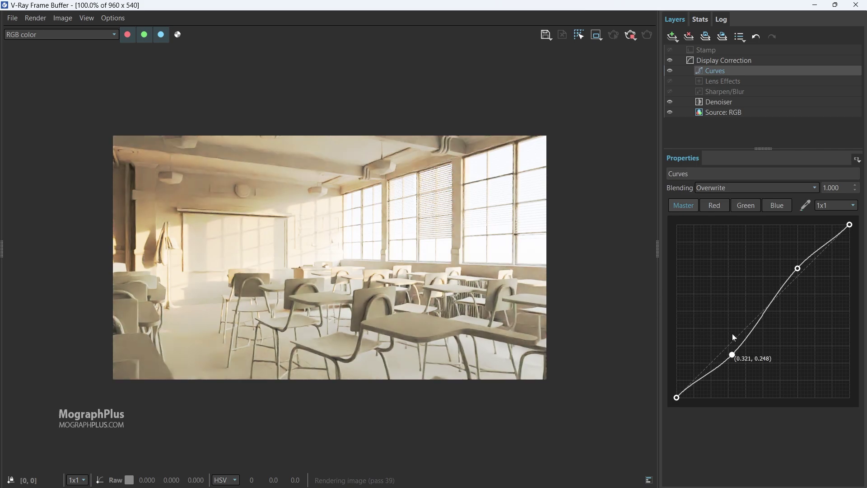
Step: Add a White Balance correction layer above Curves and lower its temperature to about 5787
click(672, 35)
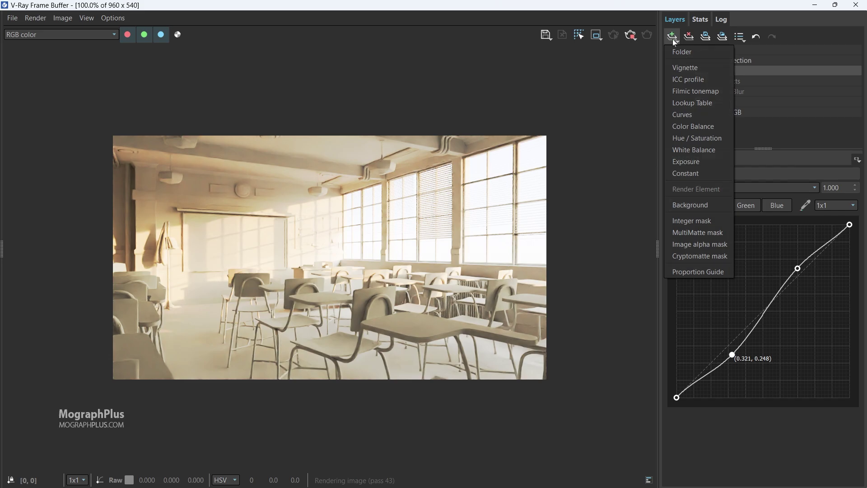
click(716, 152)
mouse_move(744, 213)
mouse_down()
mouse_move(725, 212)
mouse_move(785, 212)
mouse_move(730, 211)
mouse_up()
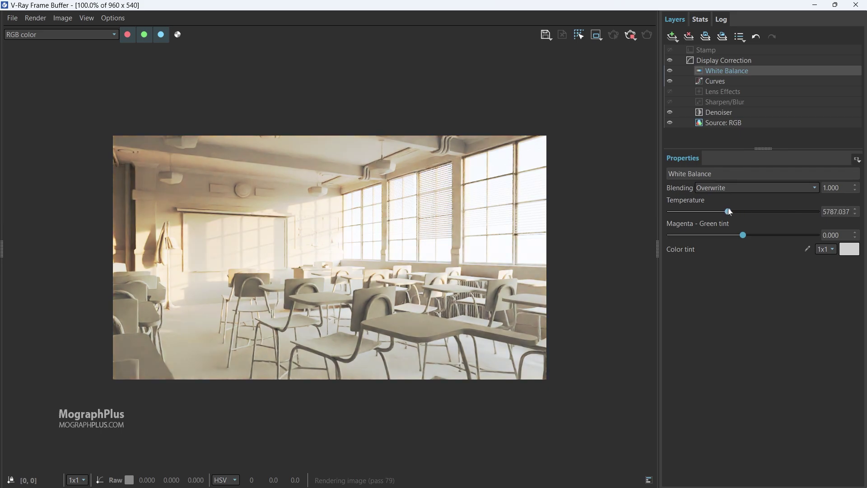
Step: Refine the Curves layer by moving the lower point to about (0.345, 0.248) and lowering the upper point slightly, and close the frame buffer
click(695, 82)
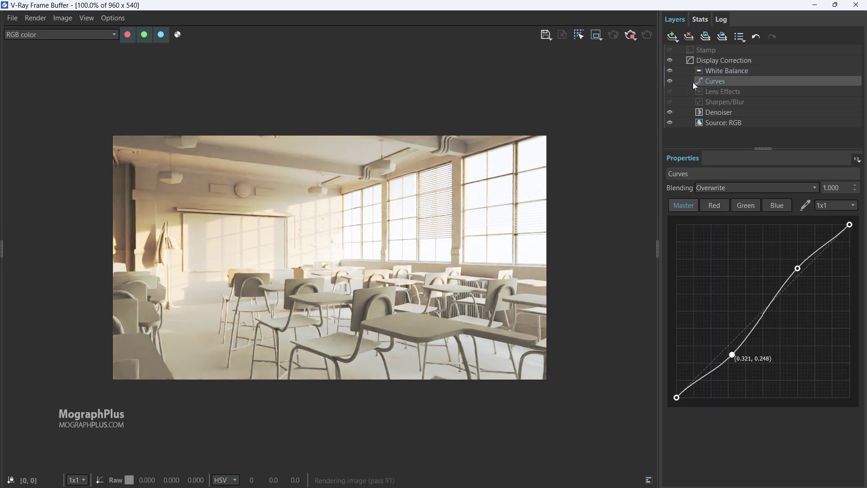
drag(732, 355, 731, 351)
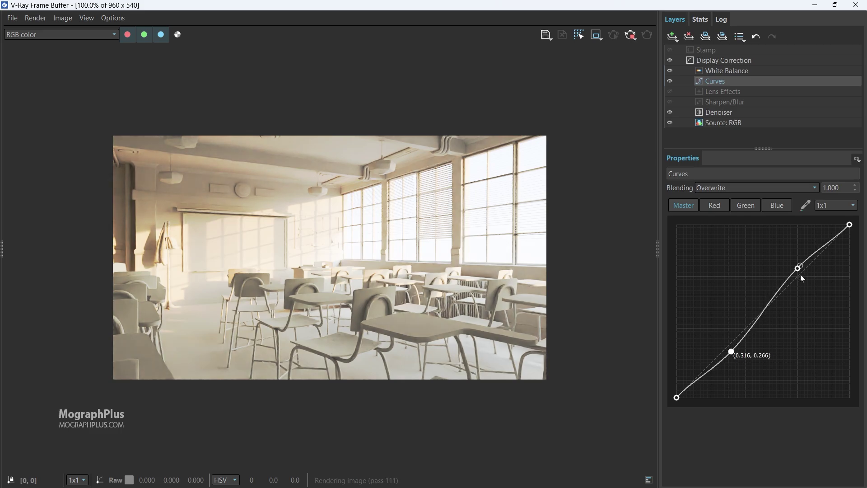
drag(798, 268, 803, 272)
drag(732, 351, 736, 355)
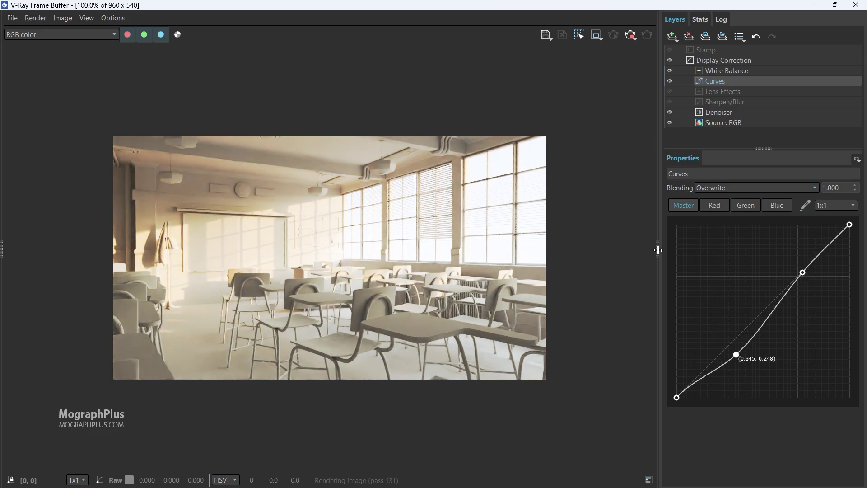
click(861, 5)
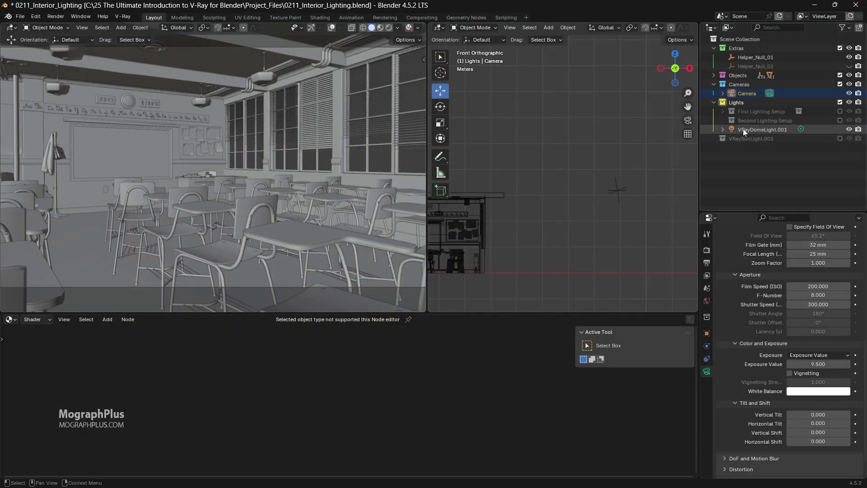
Step: With VRayDomeLight.001 and the VRaySunLight.001 collection selected, move the dome light into a new collection named Third Lighting Setup
click(752, 130)
ctrl+click(752, 139)
key(m)
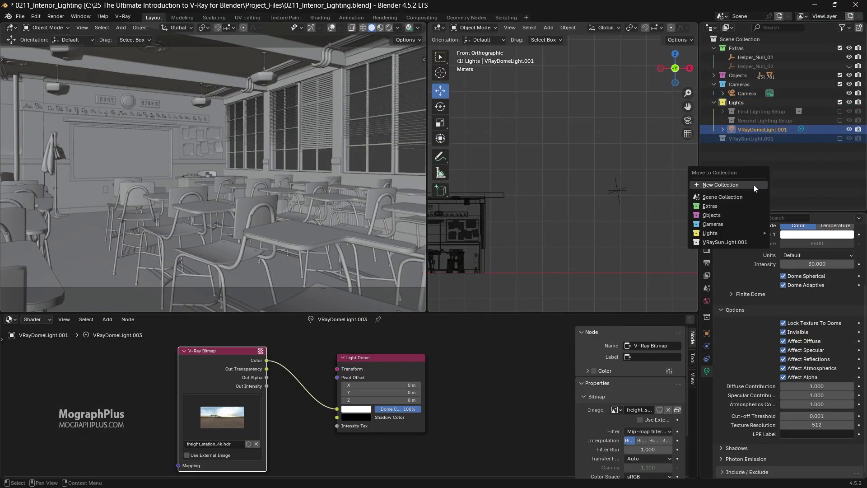
click(754, 185)
text(Third )
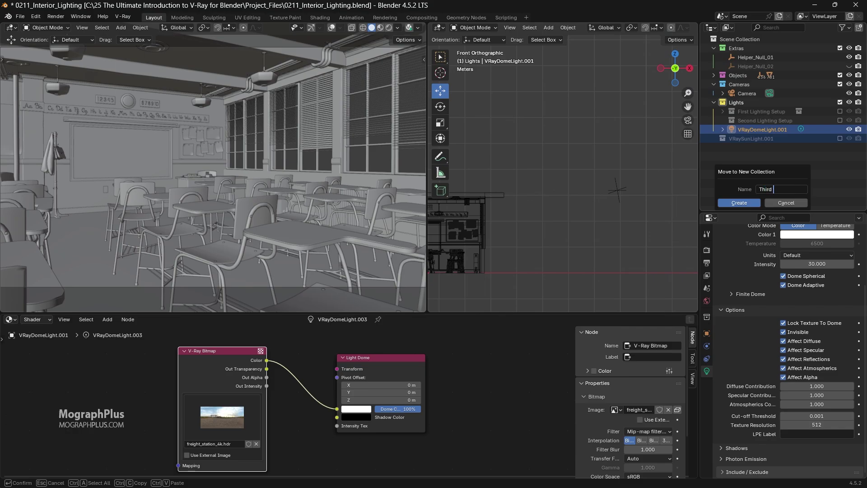
text(Lighting Setup)
key(Return)
key(Return)
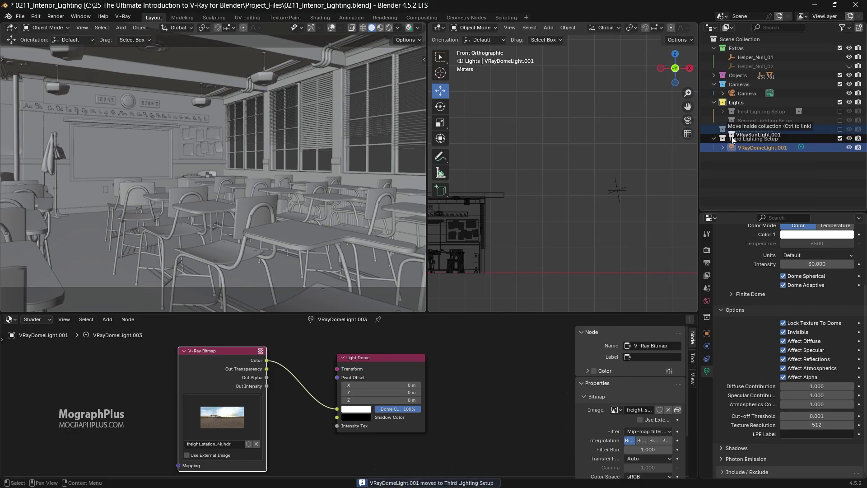